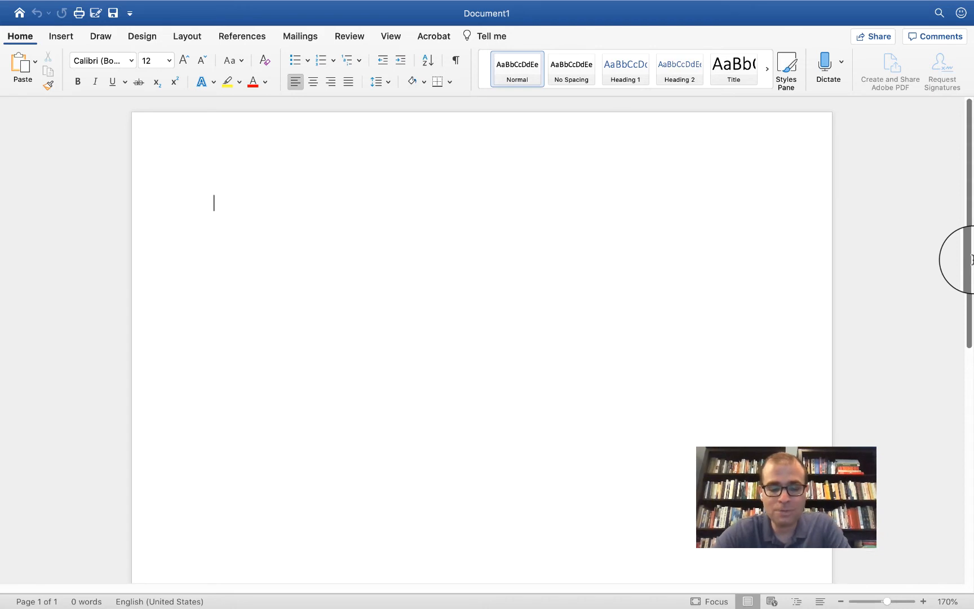
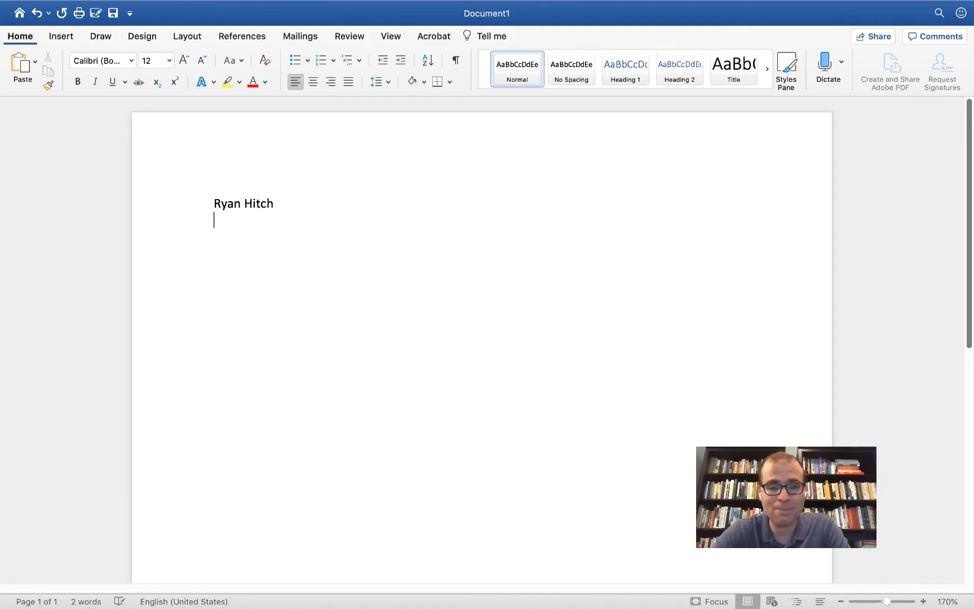
# - Type the student's name and the instructor's name as the first heading lines, fixing typos
pyautogui.write('Professor H')
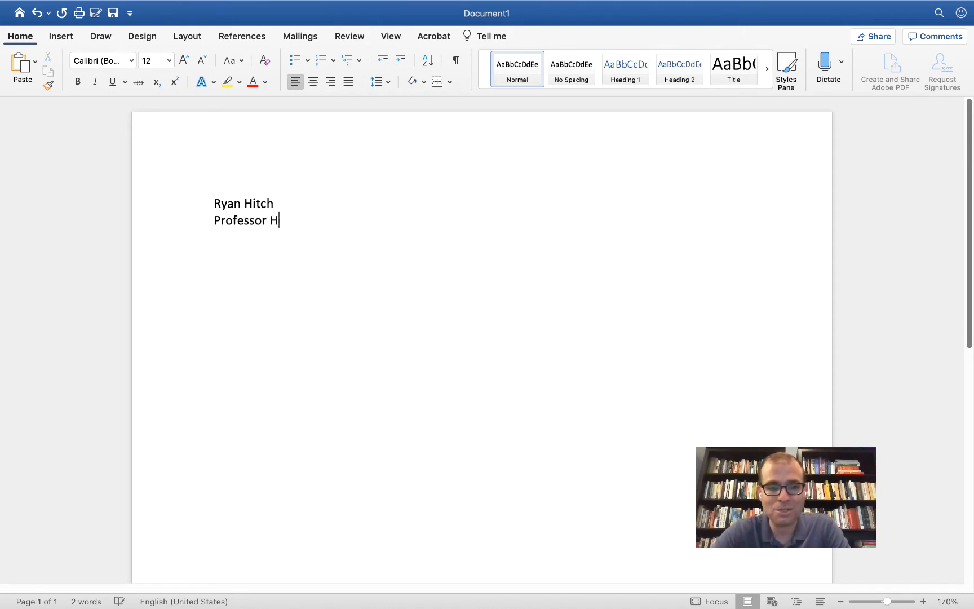
pyautogui.write('itc')
pyautogui.press('BackSpace')
pyautogui.press('BackSpace')
pyautogui.press('BackSpace')
pyautogui.press('BackSpace')
pyautogui.write('Doe')
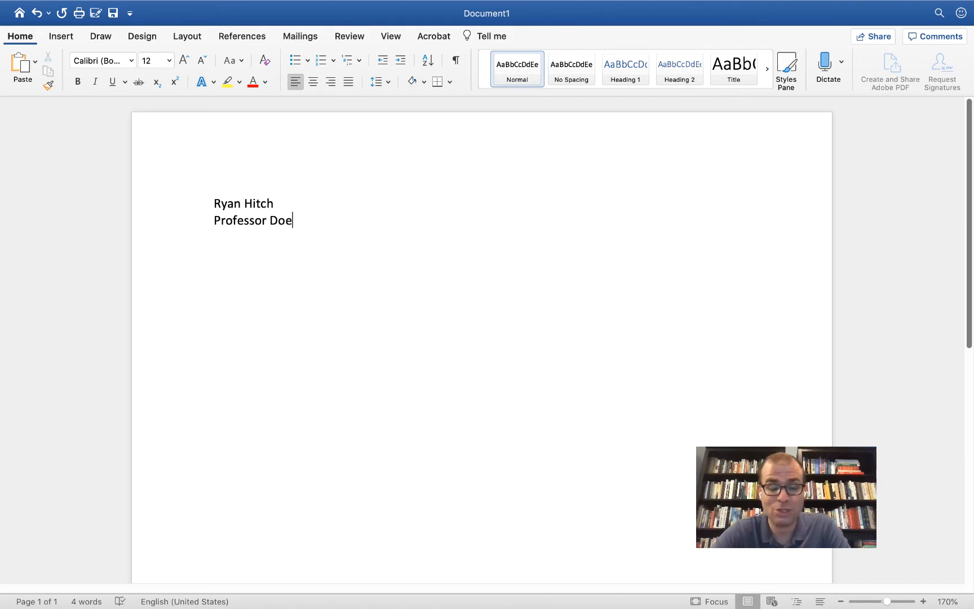
# - Add 'English 100' and '18 June 2020' lines, then start a centred line below
pyautogui.press('Return')
pyautogui.write('Engl')
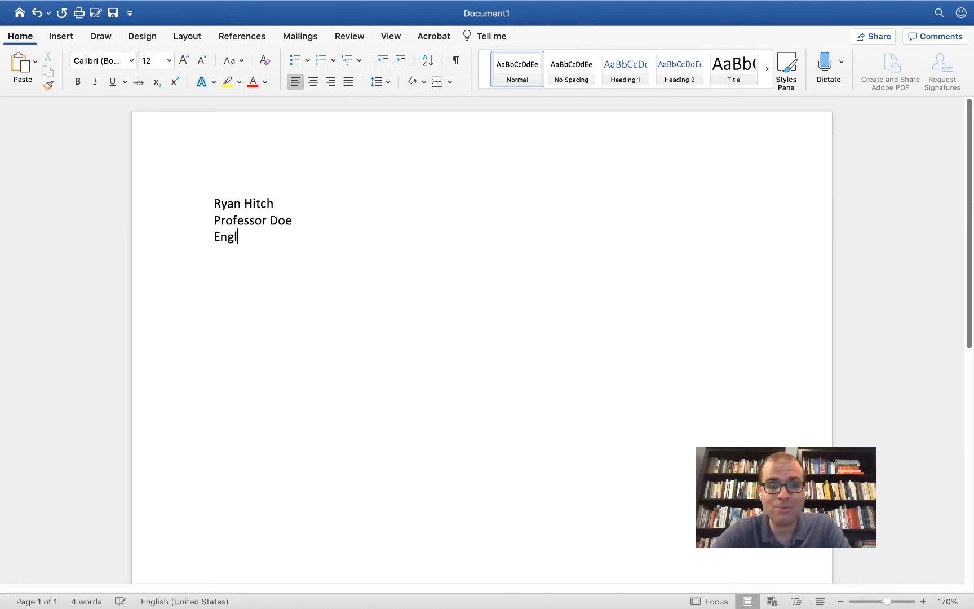
pyautogui.write('ish 100')
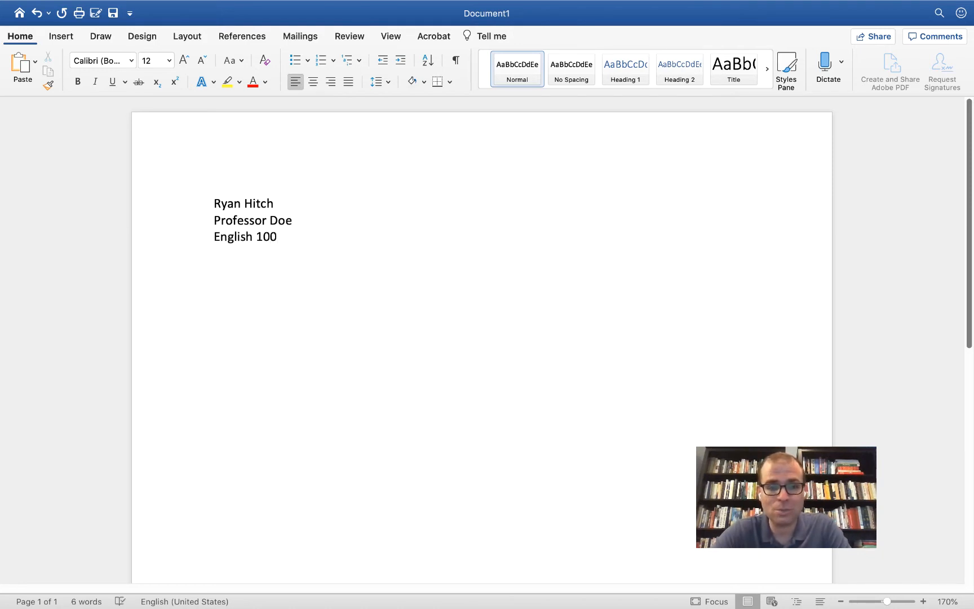
pyautogui.press('Return')
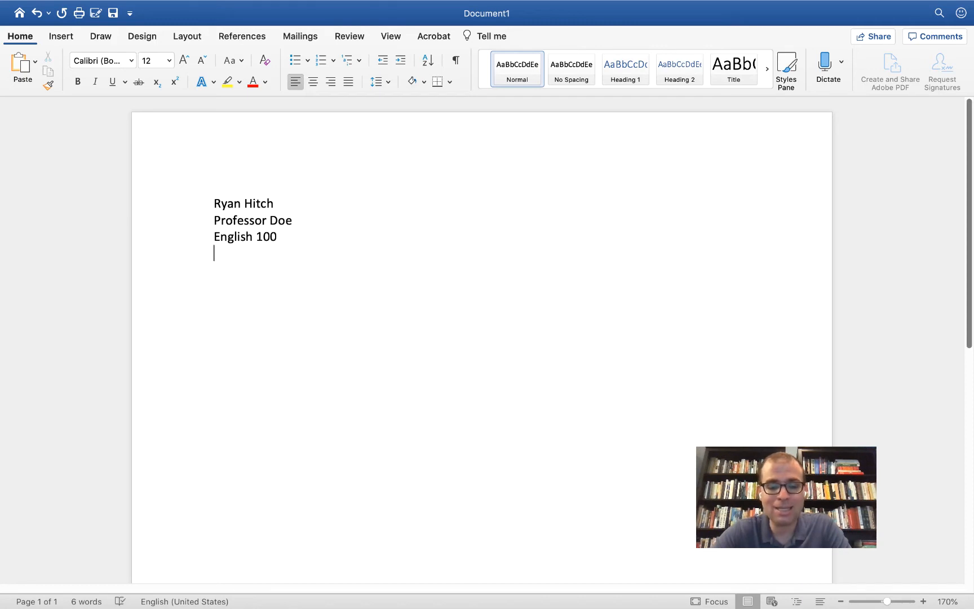
pyautogui.write('18 June 2')
pyautogui.press('Return')
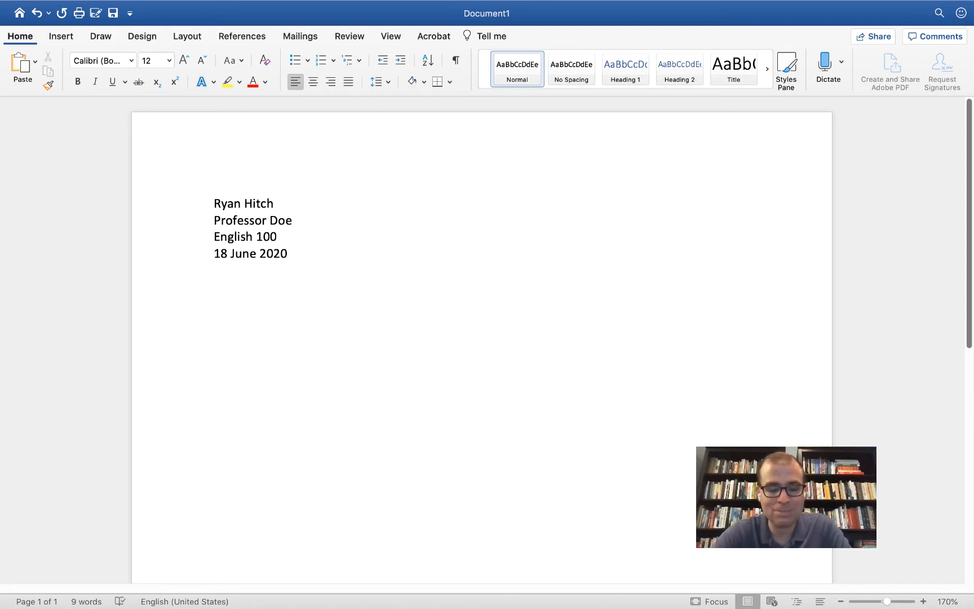
pyautogui.press('Return')
pyautogui.press('super+e')
# - Type 'Title' on the centred line and open the page header for editing
pyautogui.write('Title')
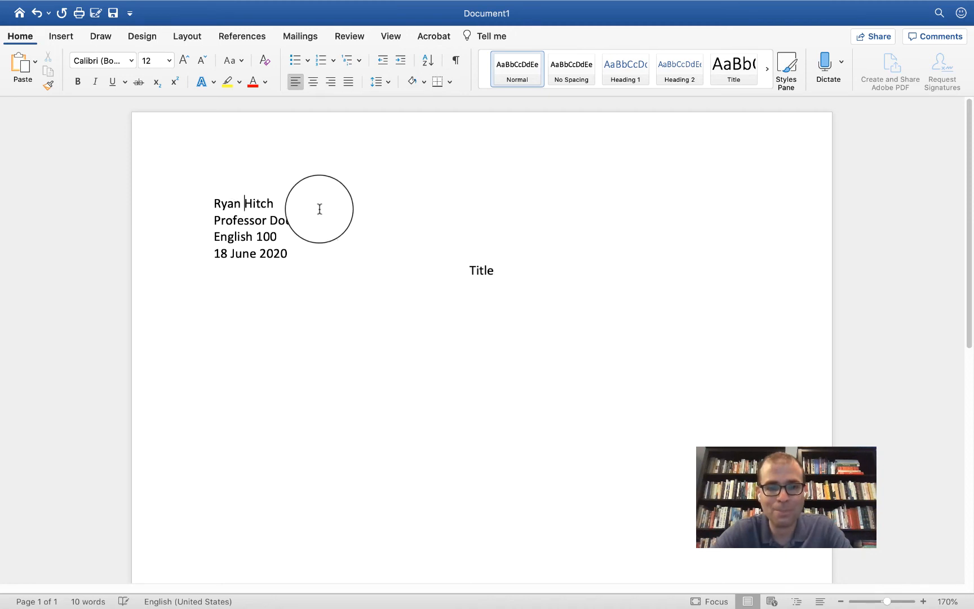
pyautogui.doubleClick(266, 163)
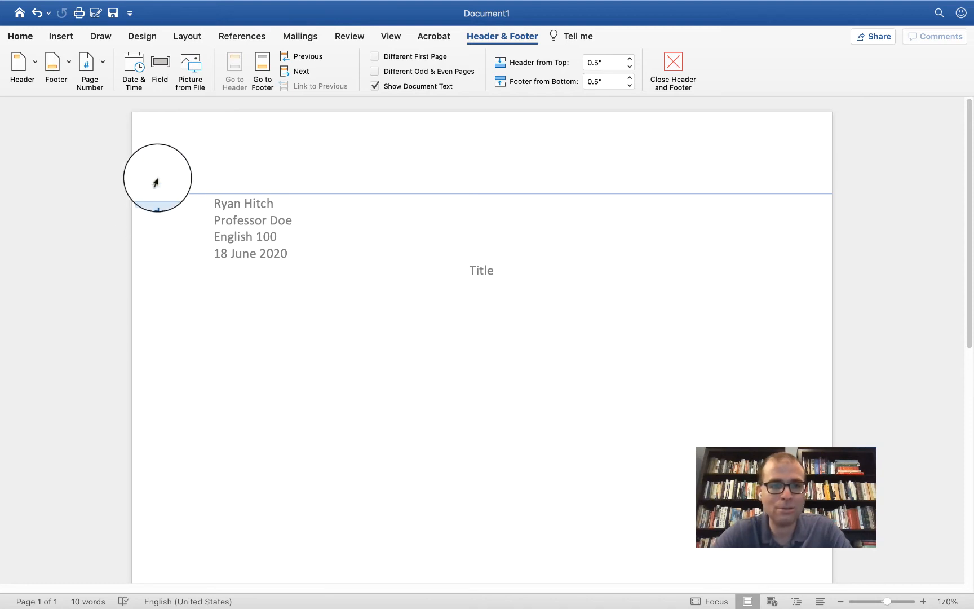
# - Right-align the header and type the student's surname in it
pyautogui.click(29, 37)
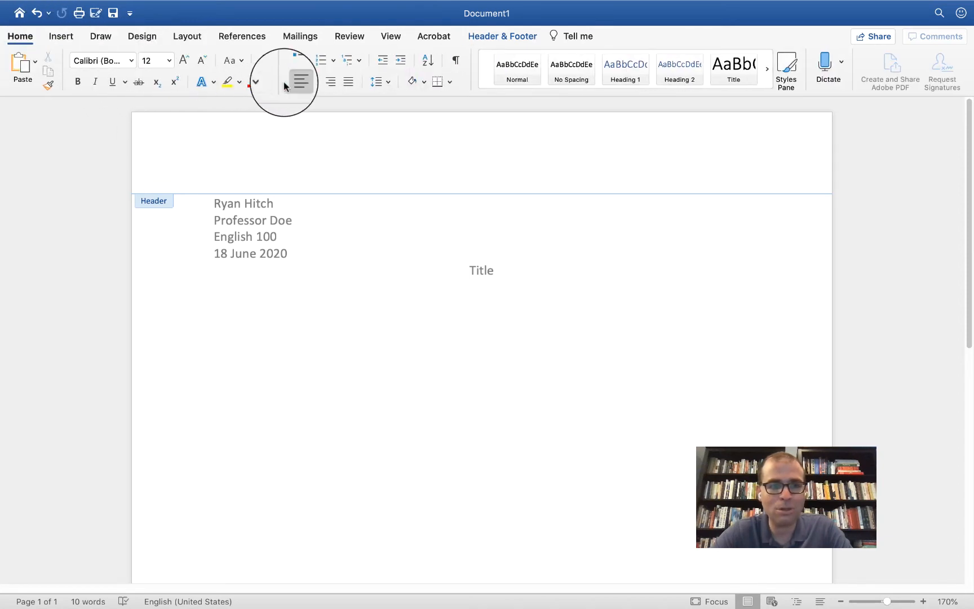
pyautogui.click(330, 82)
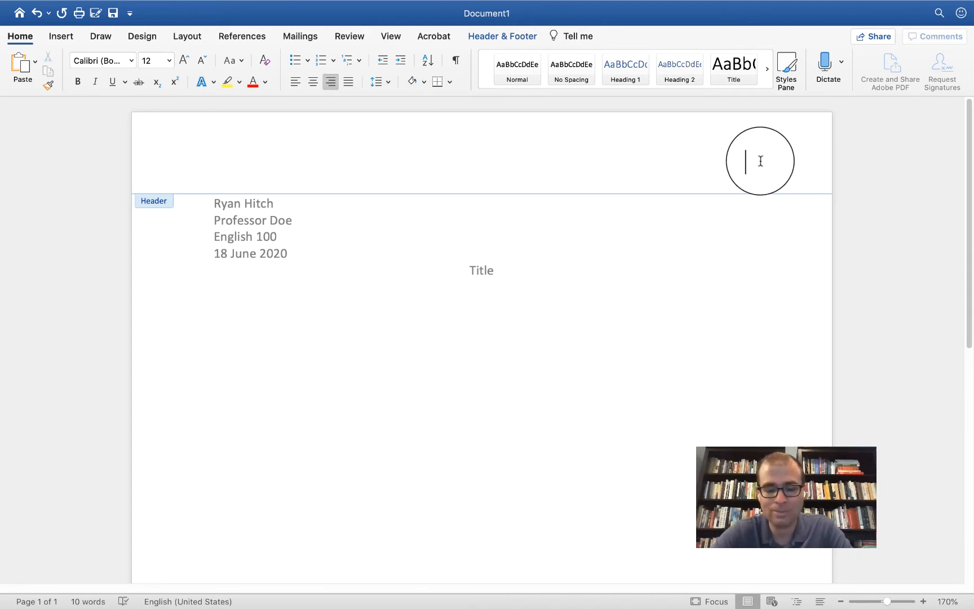
pyautogui.write('Hitch')
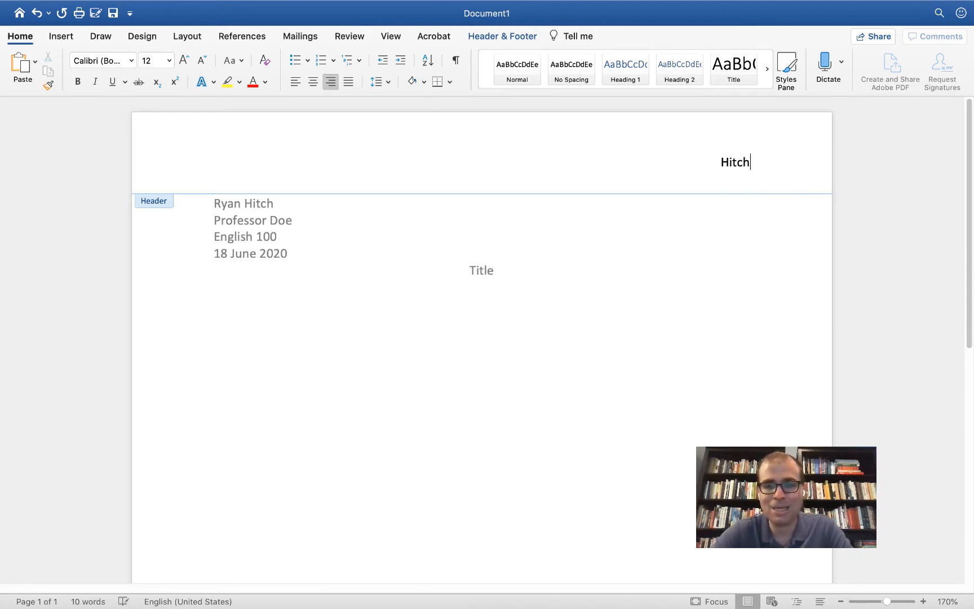
# - Insert page number 1 after the surname in the header
pyautogui.click(514, 37)
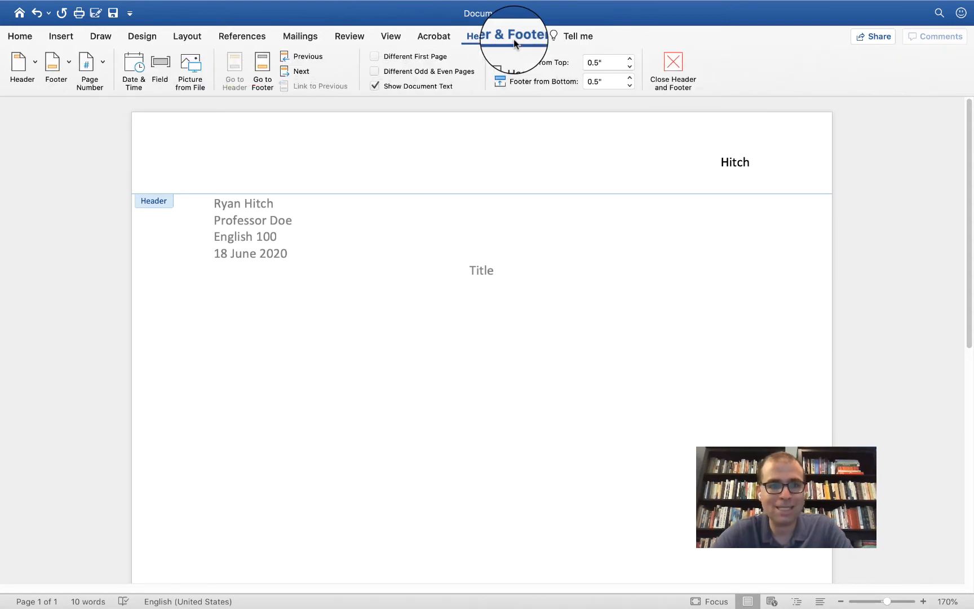
pyautogui.click(100, 66)
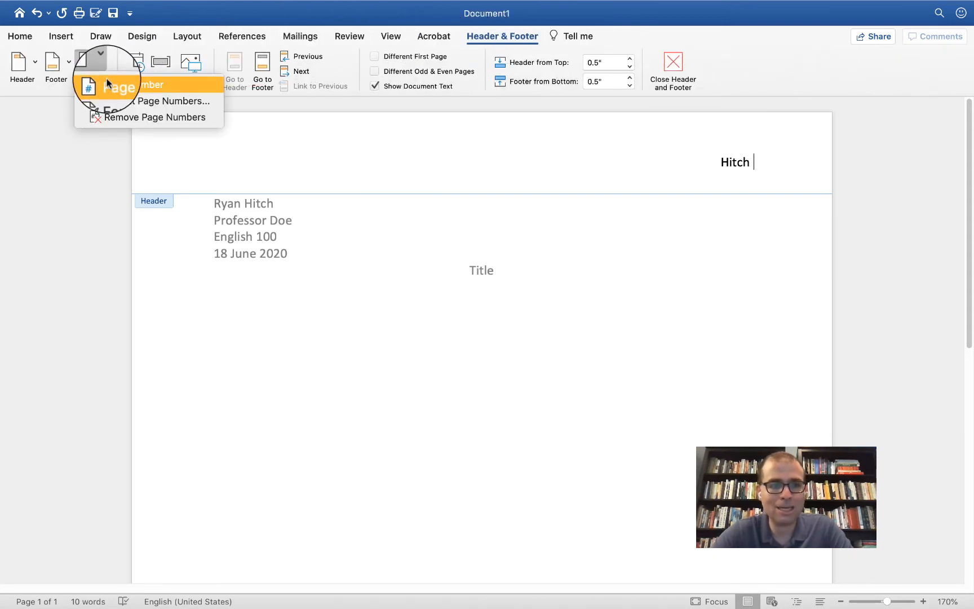
pyautogui.click(107, 82)
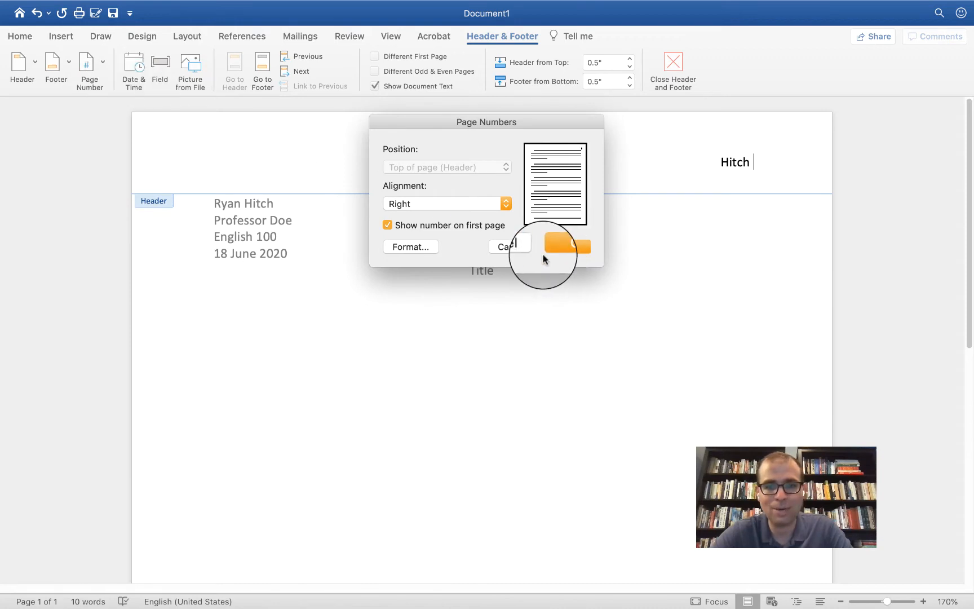
pyautogui.click(551, 247)
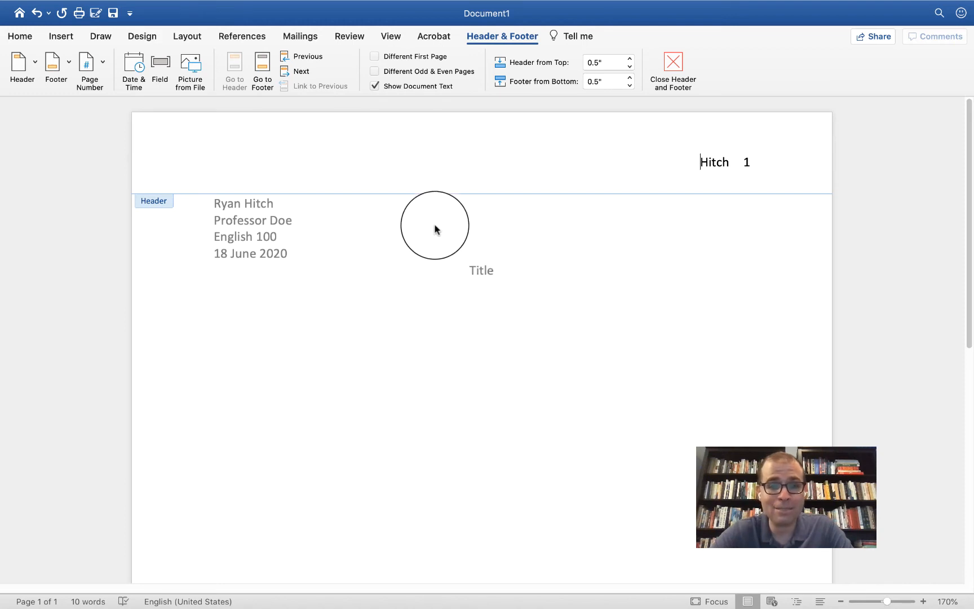
pyautogui.click(17, 37)
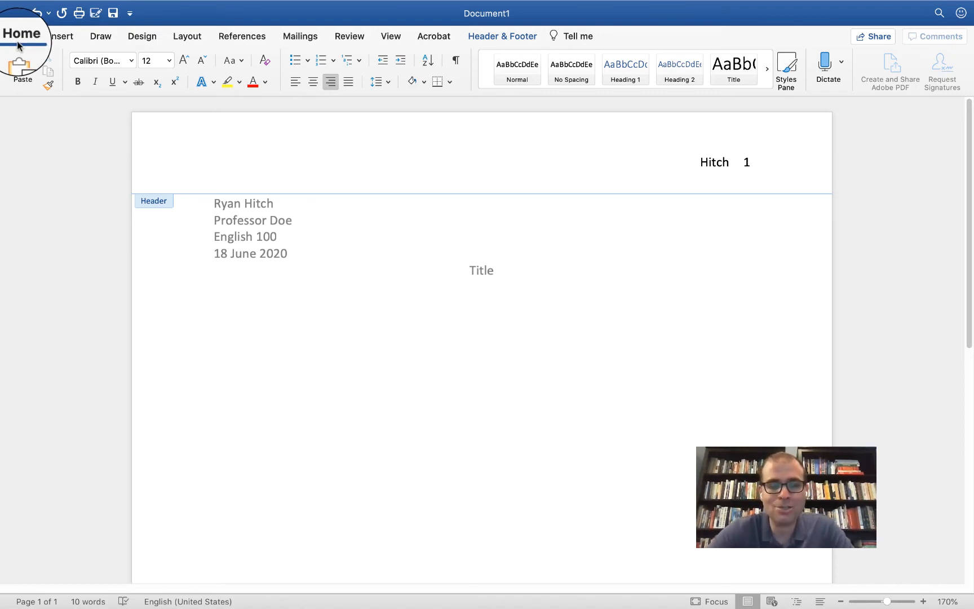
# - Set the header's surname and page number to Arial
pyautogui.click(85, 60)
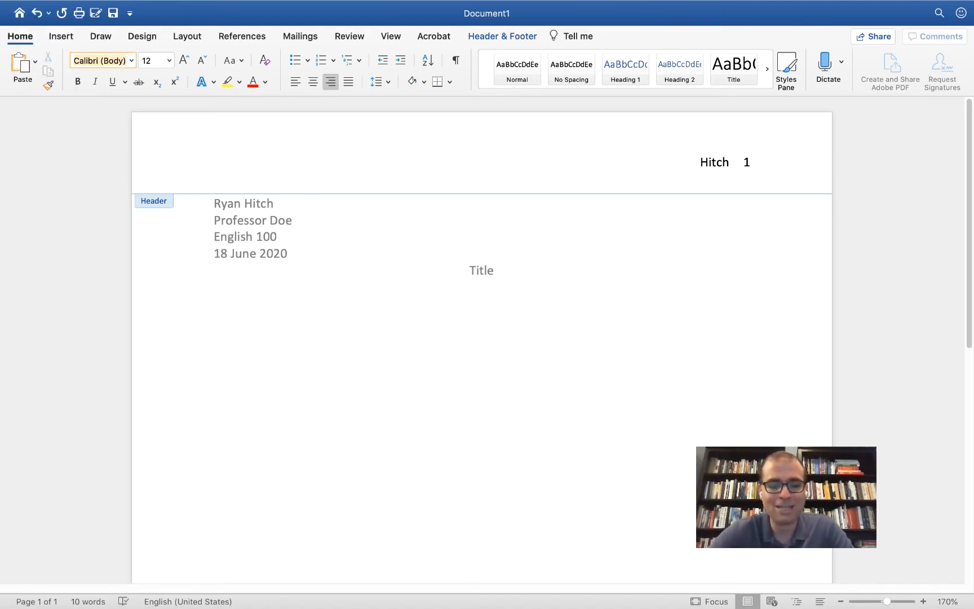
pyautogui.write('Arial')
pyautogui.press('Return')
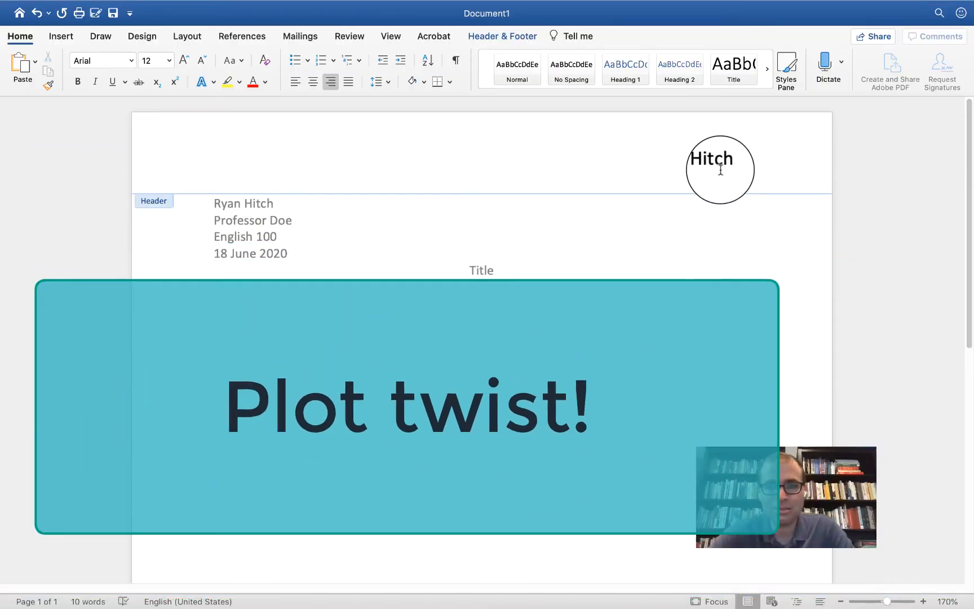
pyautogui.doubleClick(720, 170)
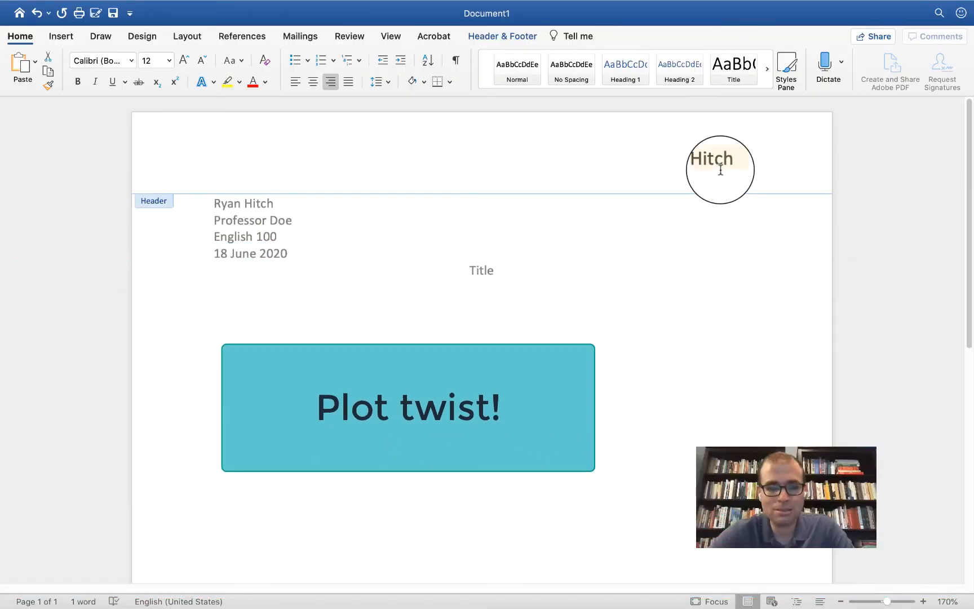
pyautogui.click(108, 62)
pyautogui.write('Ar')
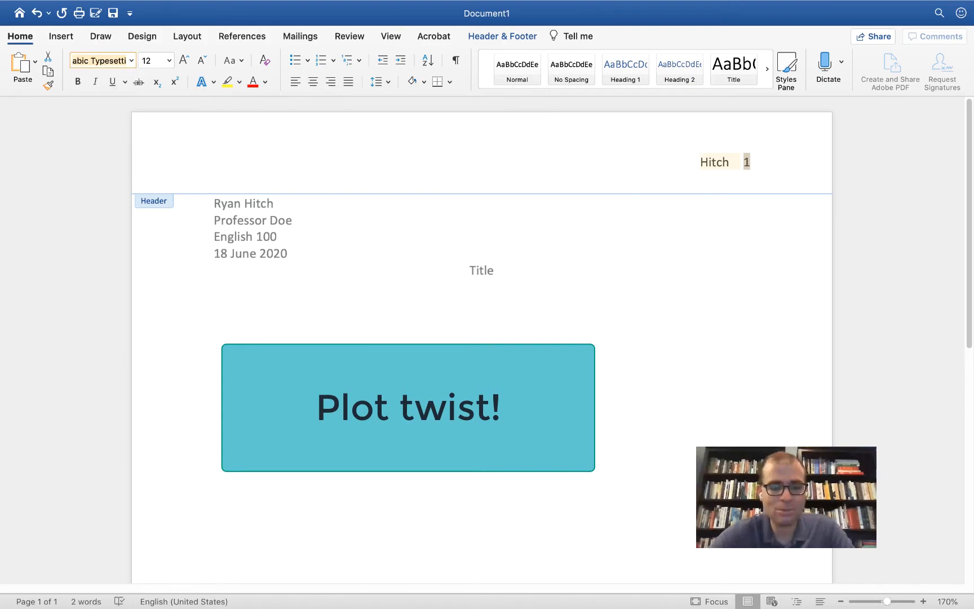
pyautogui.write('ial')
pyautogui.press('Return')
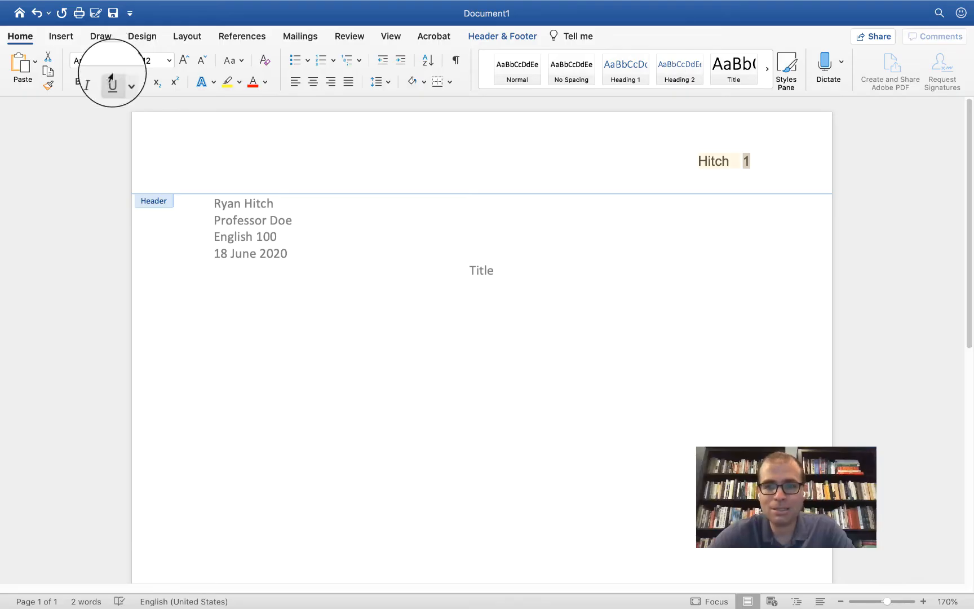
# - Set all the body text to Arial, then switch to the MLA Style Center page
pyautogui.doubleClick(317, 249)
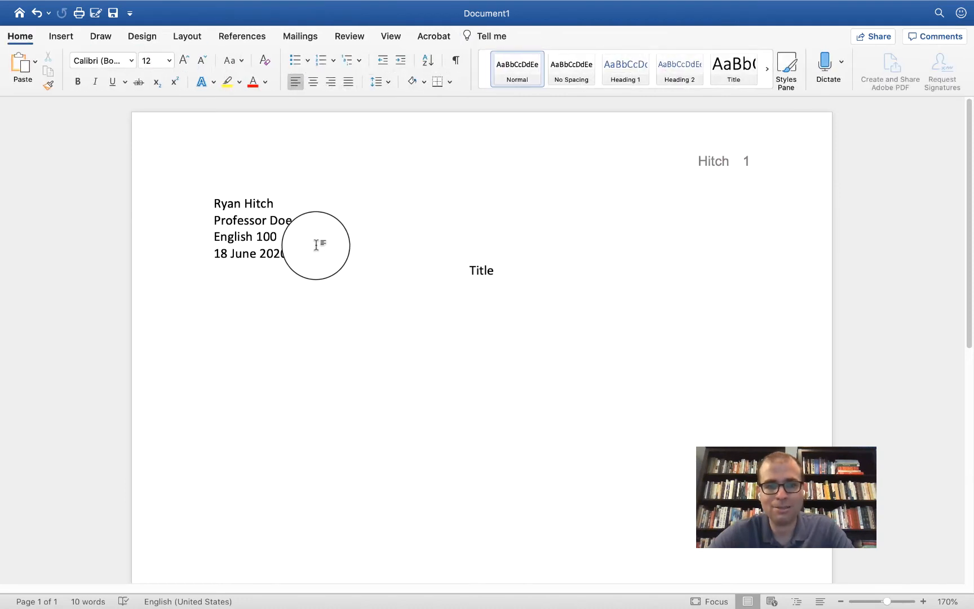
pyautogui.press('super+a')
pyautogui.click(97, 60)
pyautogui.write('Arial')
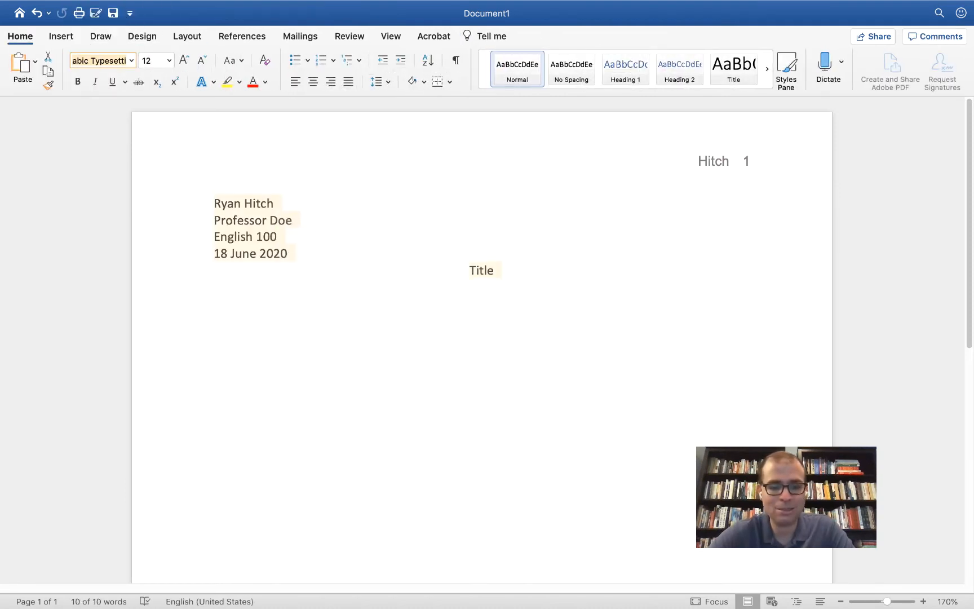
pyautogui.press('Return')
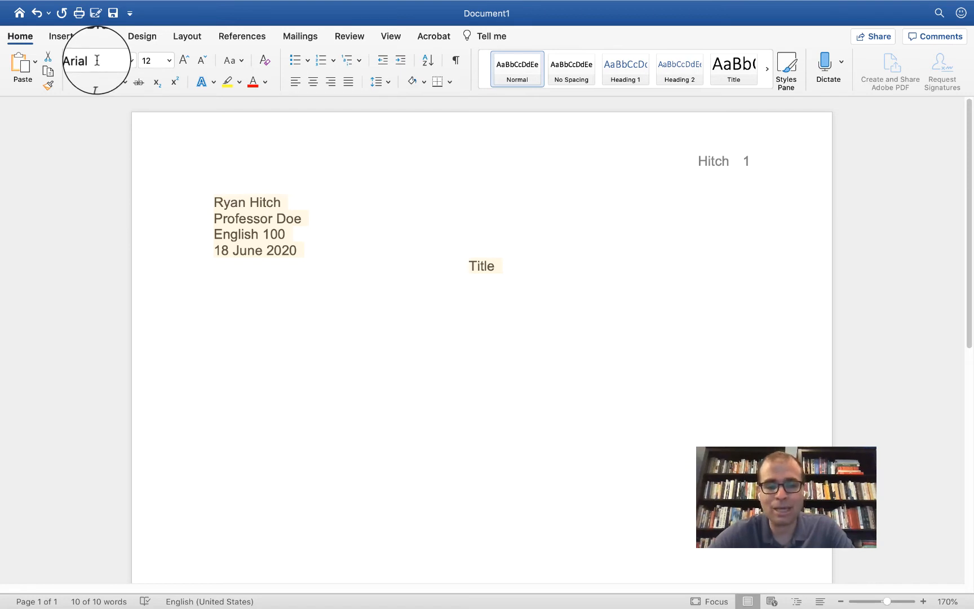
pyautogui.hotkey('ctrl', 'Left')
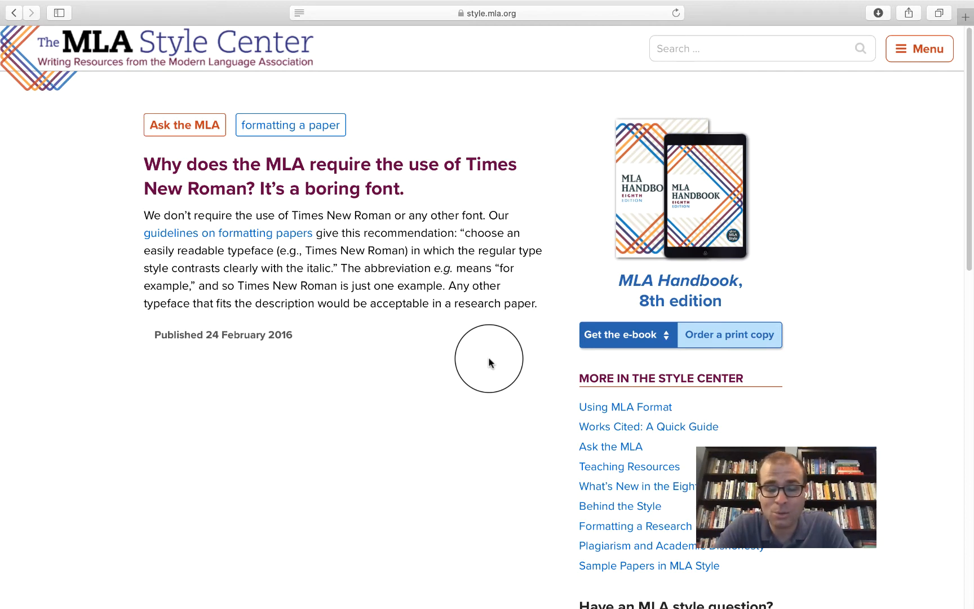
# - After reading the MLA's Times New Roman guidance, switch back to the Word document
pyautogui.hotkey('ctrl', 'Right')
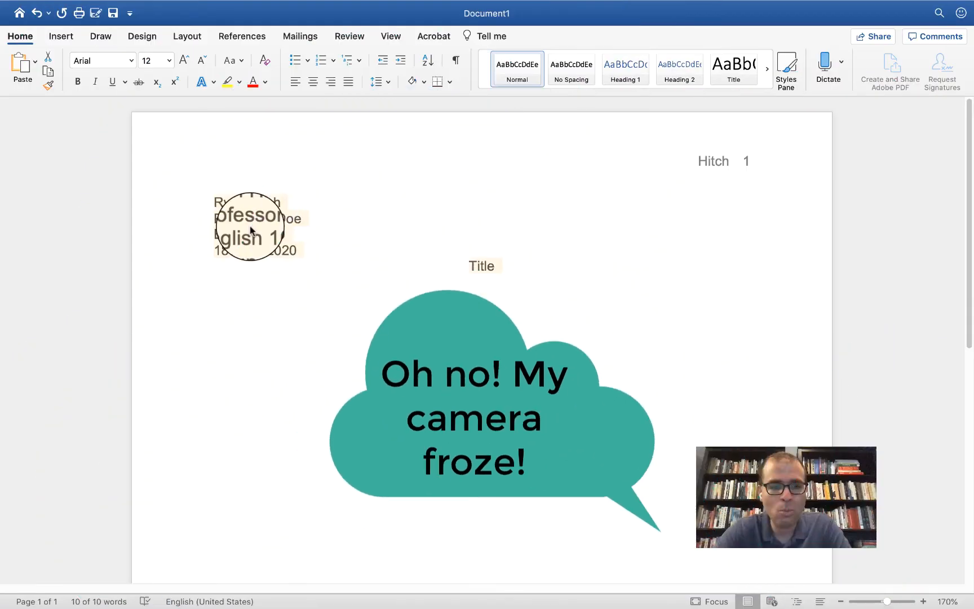
# - Give the selected heading and title Double line spacing with no space between same-style paragraphs
pyautogui.rightClick(250, 230)
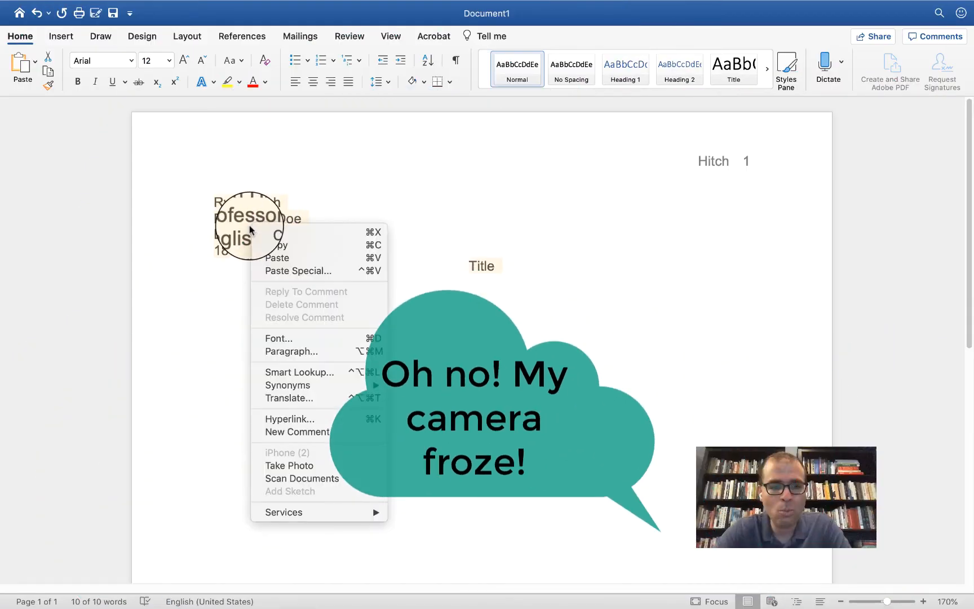
pyautogui.click(300, 351)
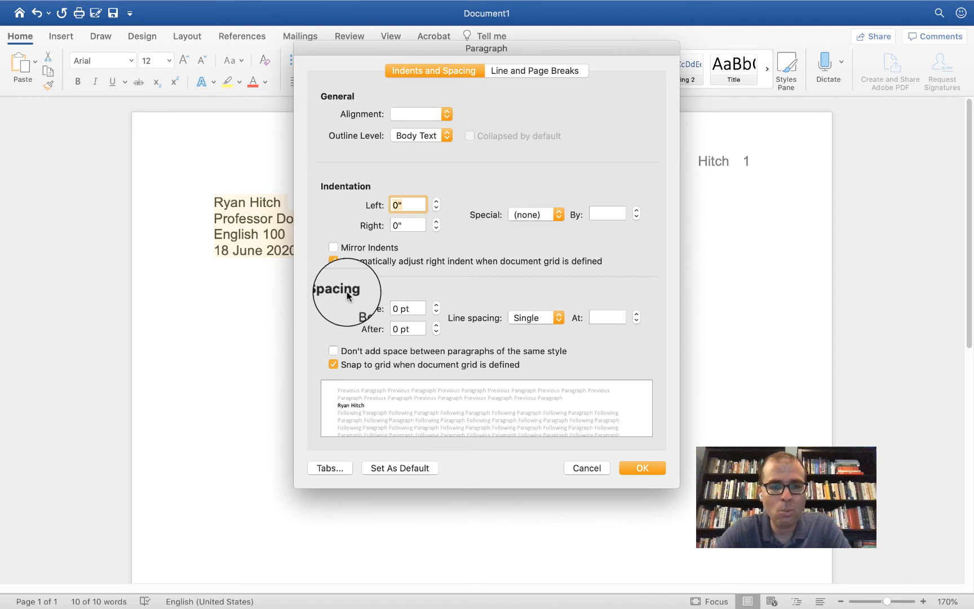
pyautogui.click(541, 318)
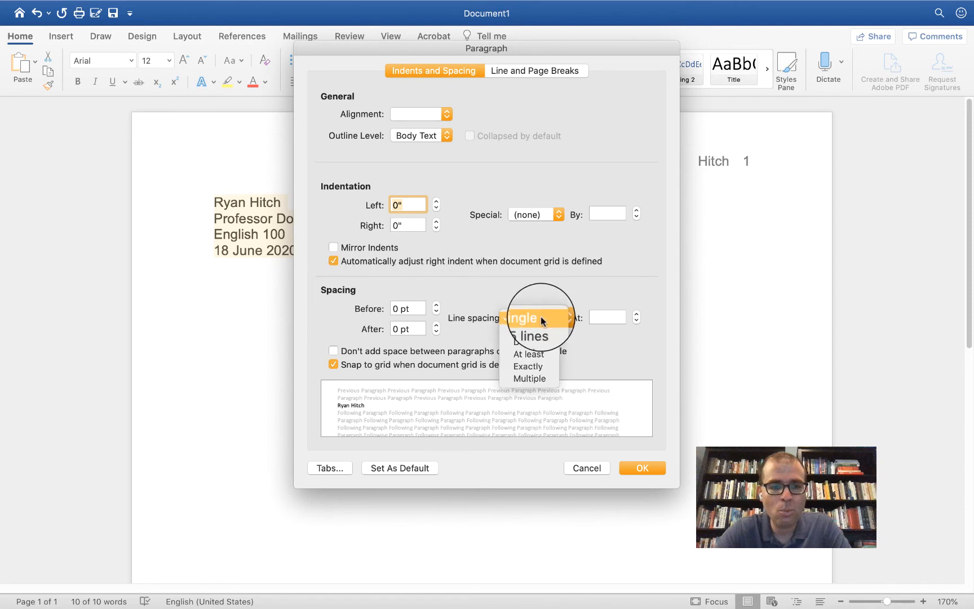
pyautogui.click(544, 337)
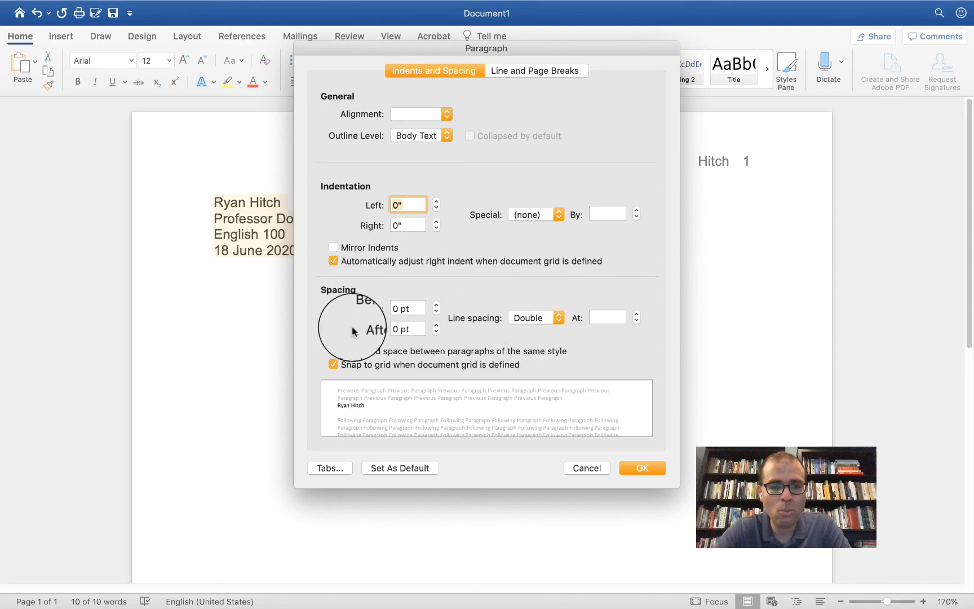
pyautogui.click(334, 351)
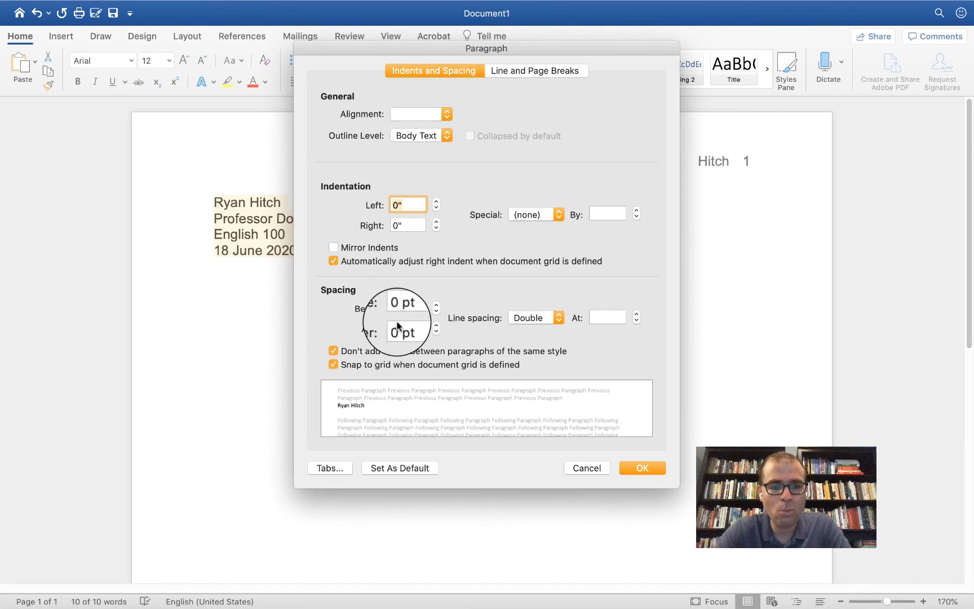
pyautogui.click(658, 463)
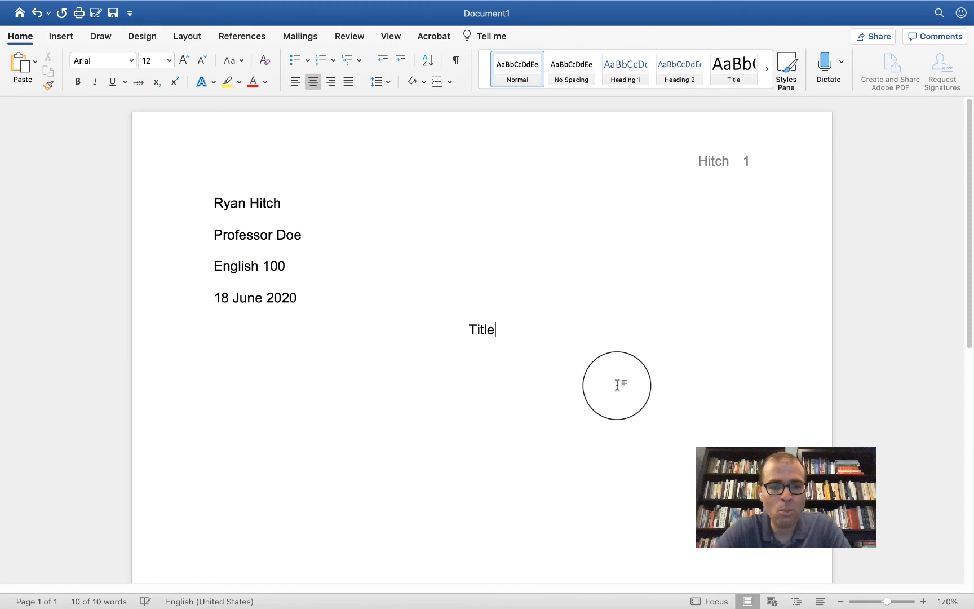
# - Add a left-aligned, first-line-indented paragraph reading 'And now you can begin writing your essay!'
pyautogui.press('Return')
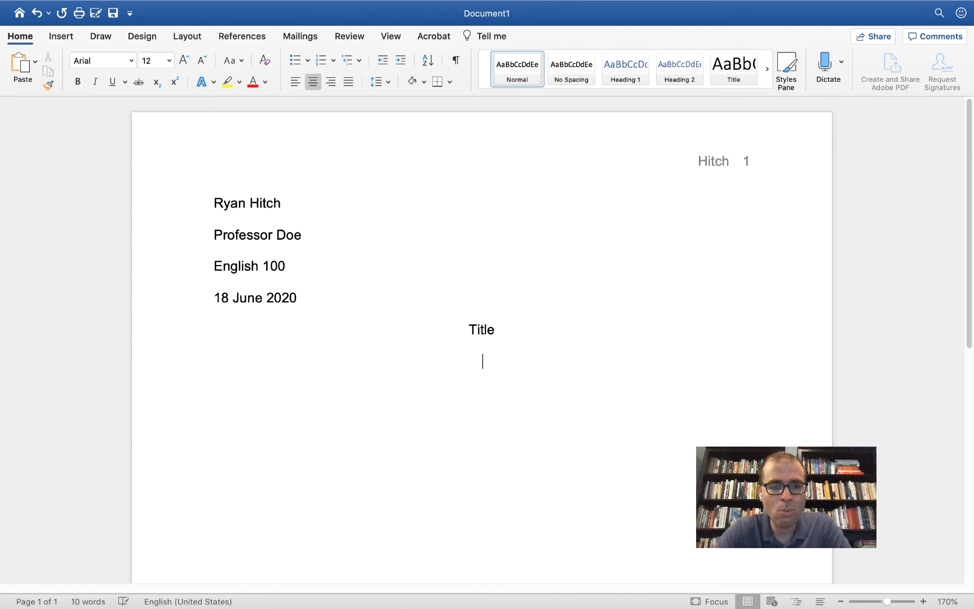
pyautogui.press('super+l')
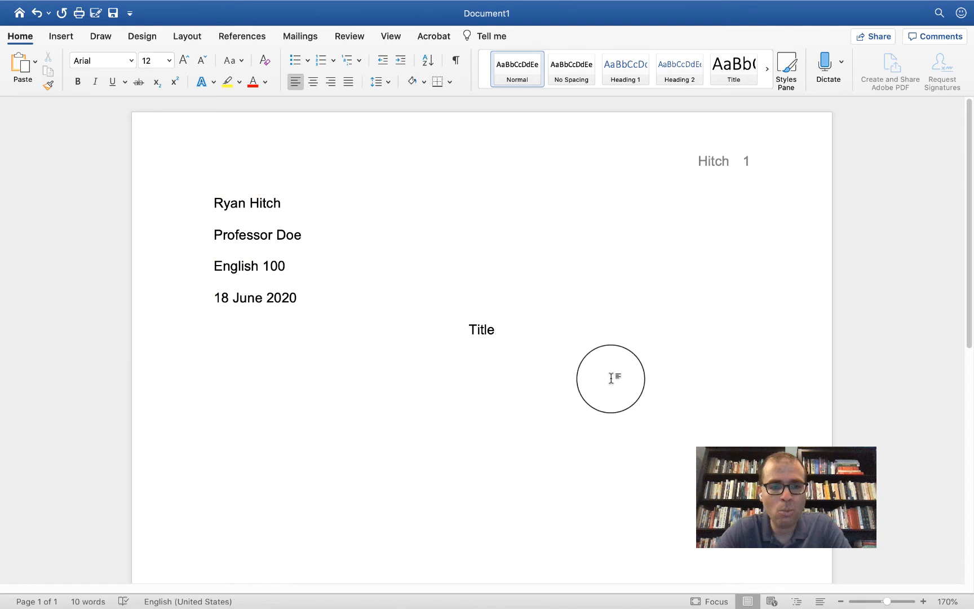
pyautogui.press('Tab')
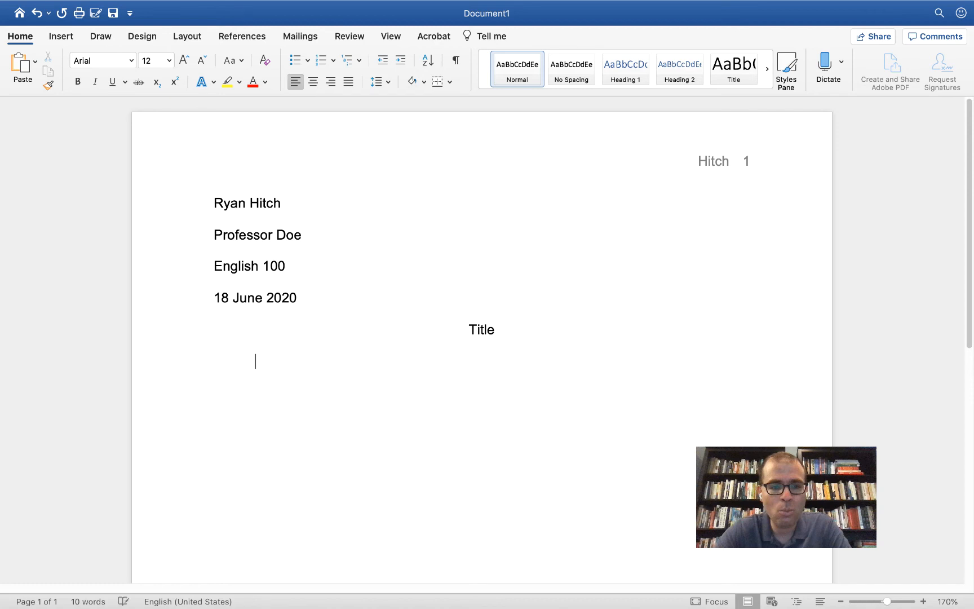
pyautogui.write('And now you can begin wri')
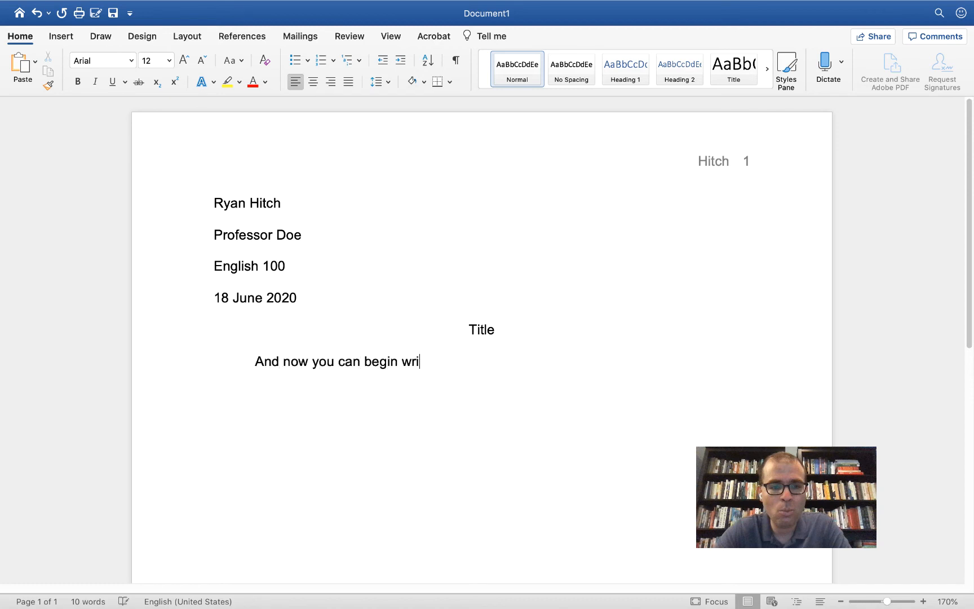
pyautogui.write('ting your essay1')
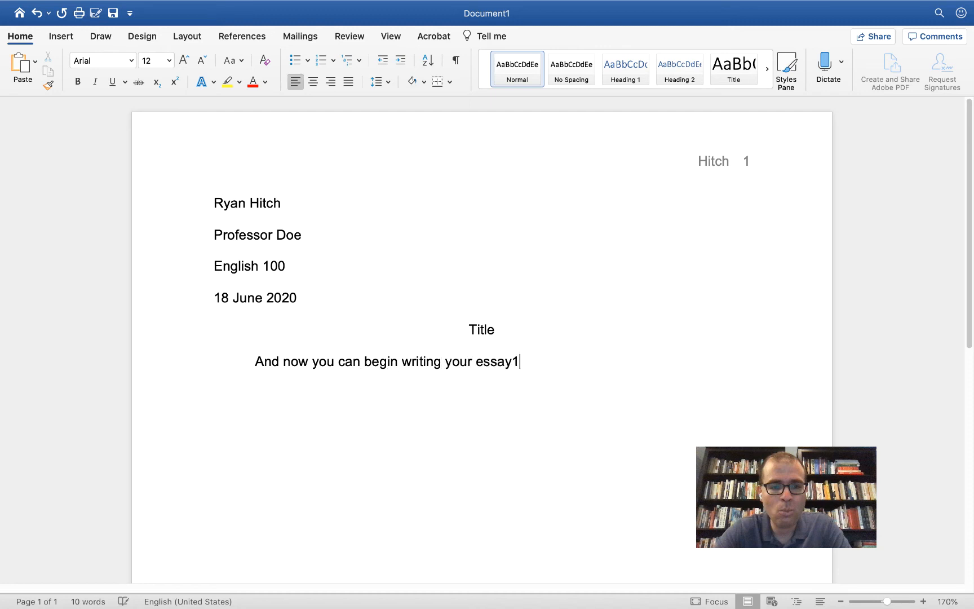
pyautogui.press('BackSpace')
pyautogui.write('!')
# - Start a centred heading on page 2, correcting 'Work Cited' to 'Works Cited'
pyautogui.press('Return')
pyautogui.press('Return')
pyautogui.press('Return')
pyautogui.press('Return')
pyautogui.press('Return')
pyautogui.press('Return')
pyautogui.press('Return')
pyautogui.press('Return')
pyautogui.press('Return')
pyautogui.press('Return')
pyautogui.press('Return')
pyautogui.press('Return')
pyautogui.press('Return')
pyautogui.press('Return')
pyautogui.press('Return')
pyautogui.press('Return')
pyautogui.press('Return')
pyautogui.press('Return')
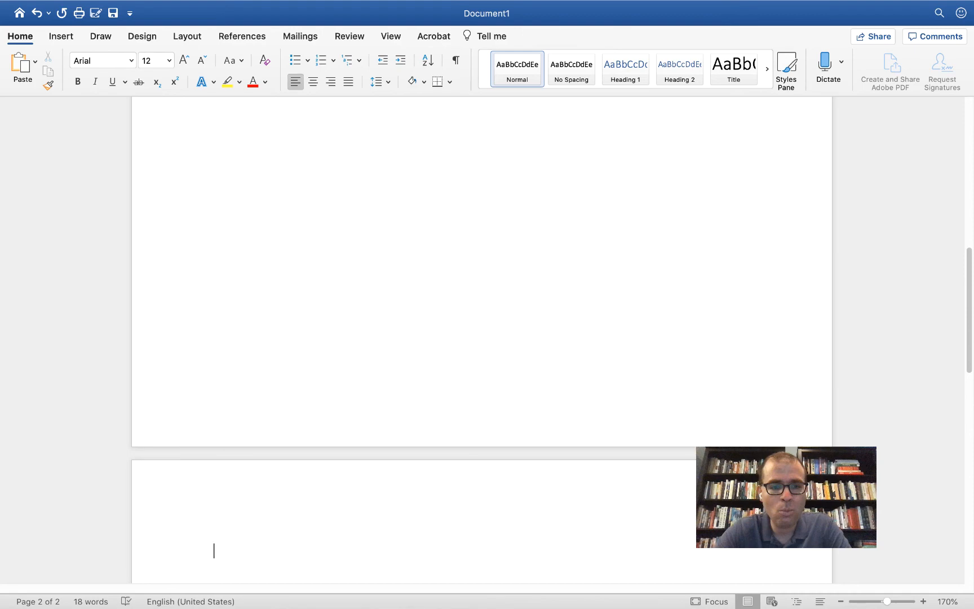
pyautogui.scroll(-5, 378, 289)
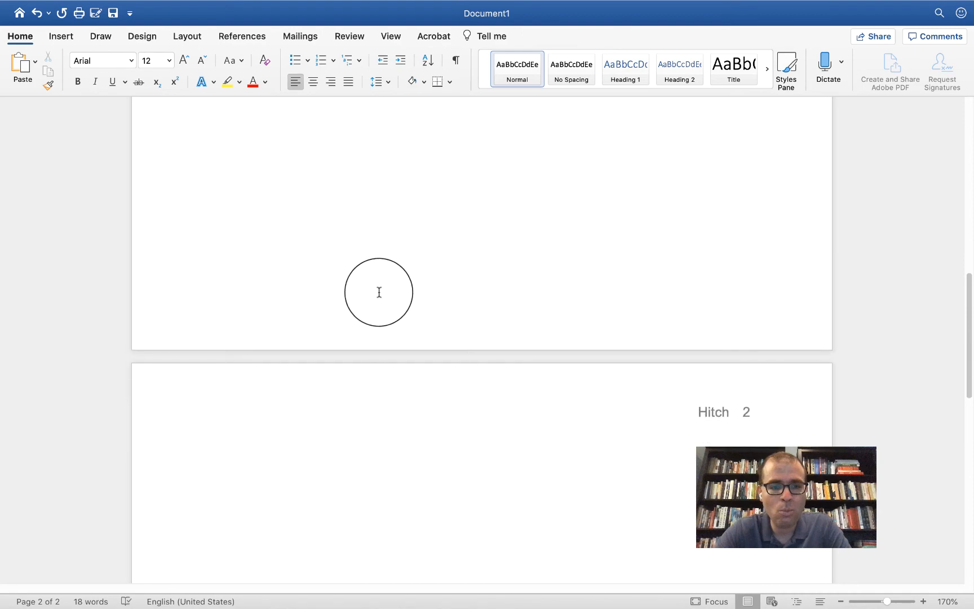
pyautogui.scroll(-3, 378, 296)
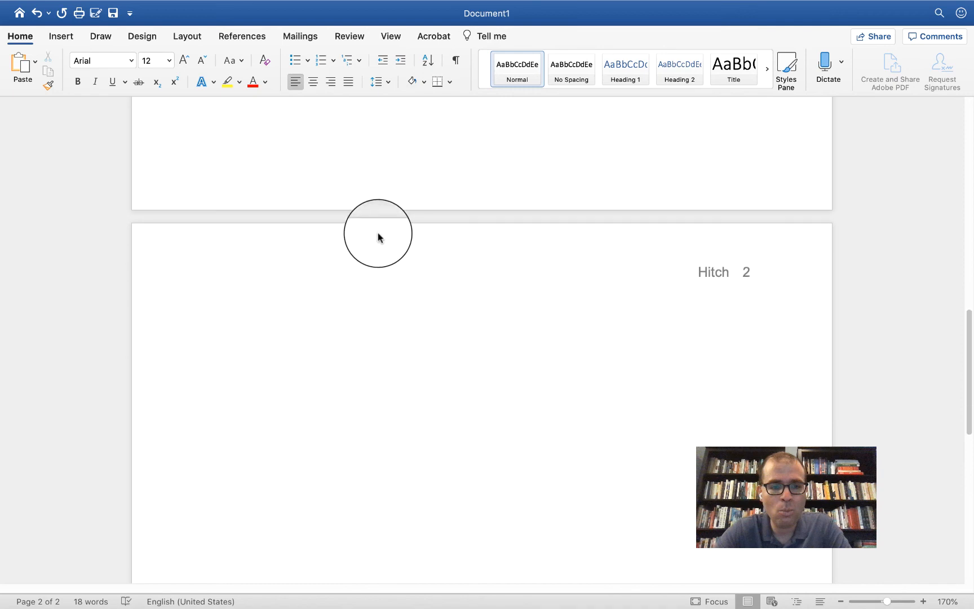
pyautogui.press('super+e')
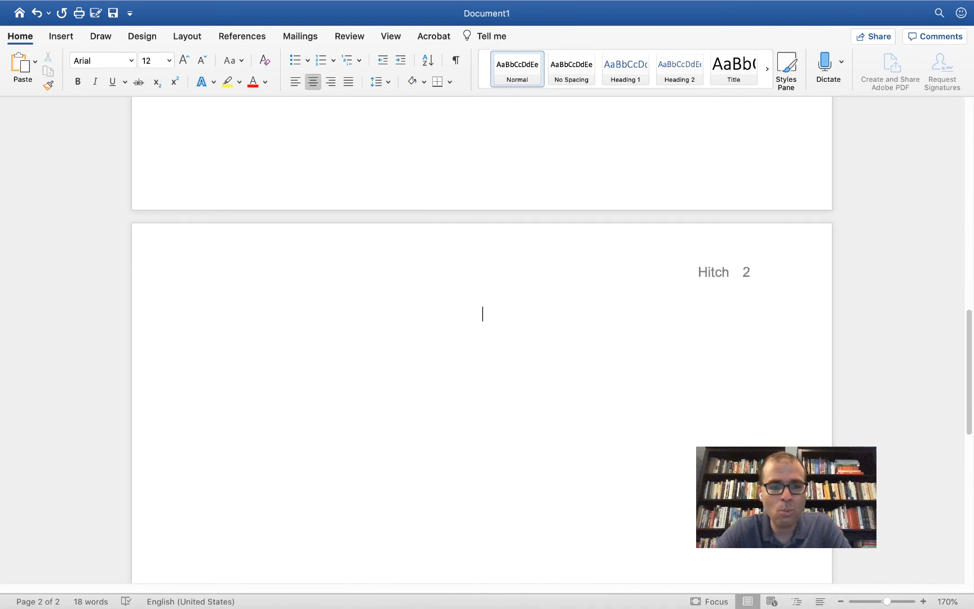
pyautogui.write('Work Cited')
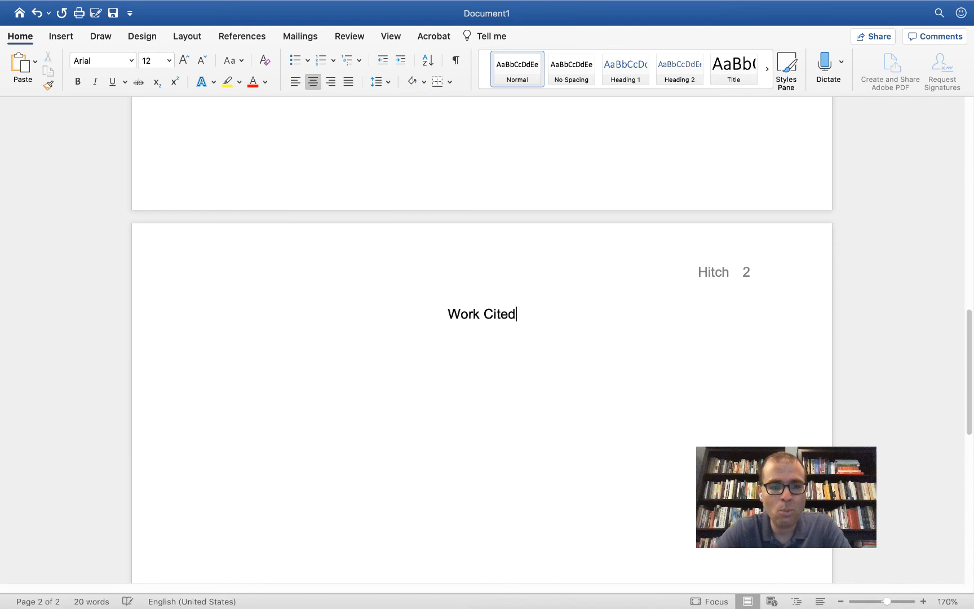
pyautogui.press('BackSpace')
pyautogui.press('BackSpace')
pyautogui.press('BackSpace')
pyautogui.press('BackSpace')
pyautogui.press('BackSpace')
pyautogui.press('BackSpace')
pyautogui.write('s ')
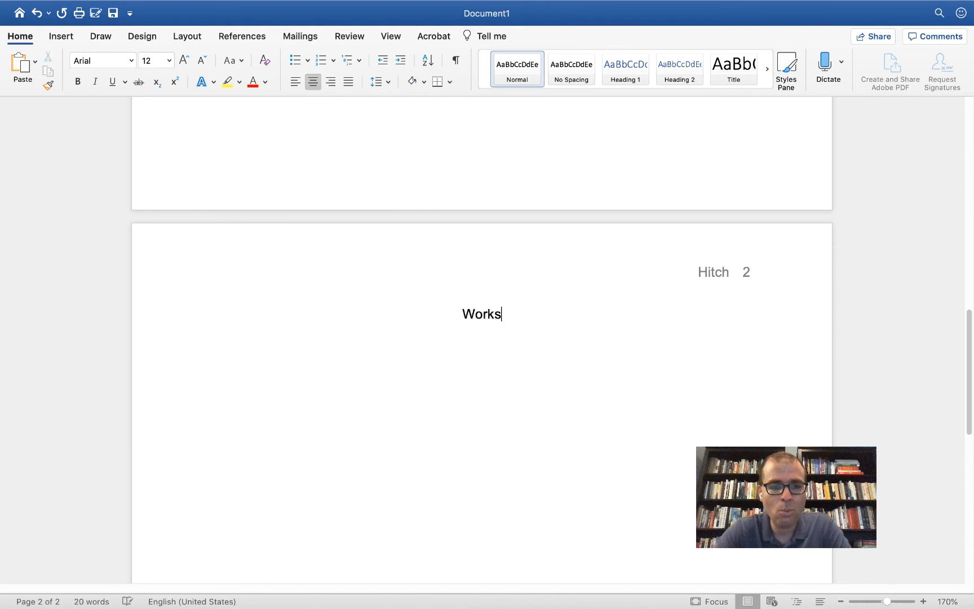
pyautogui.write('Cited')
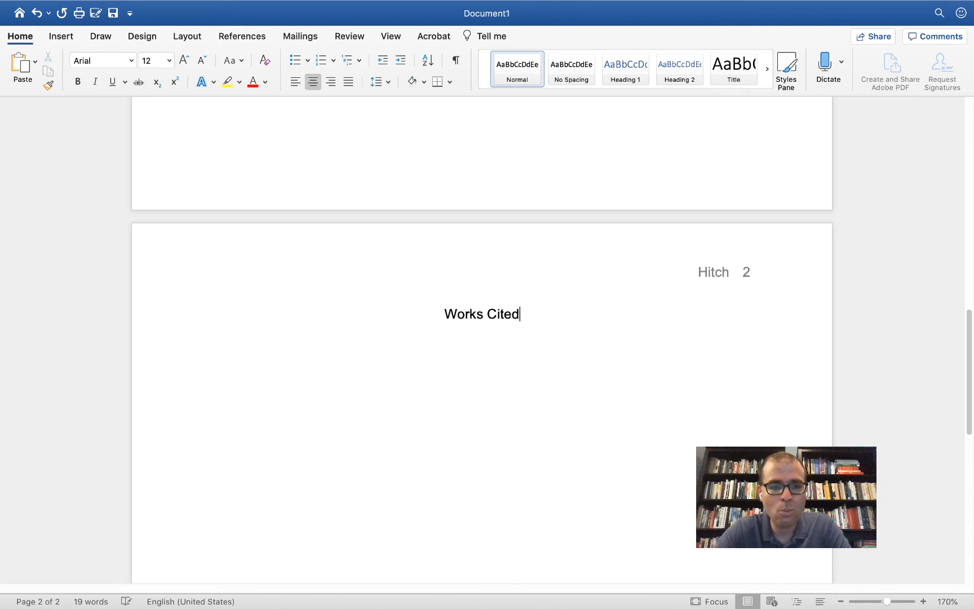
# - Add a new line under 'Works Cited' aligned to the left margin
pyautogui.press('Return')
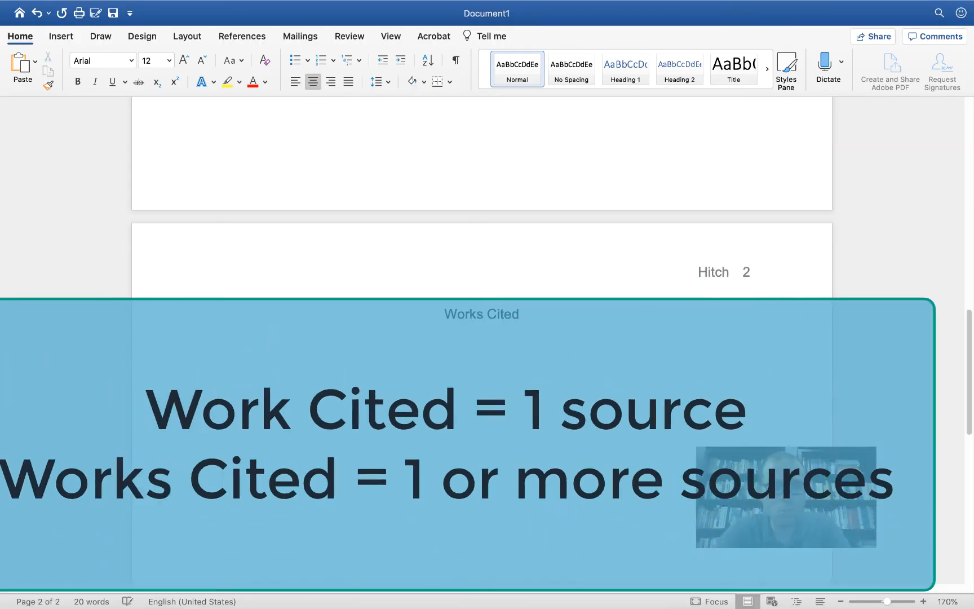
pyautogui.press('super+l')
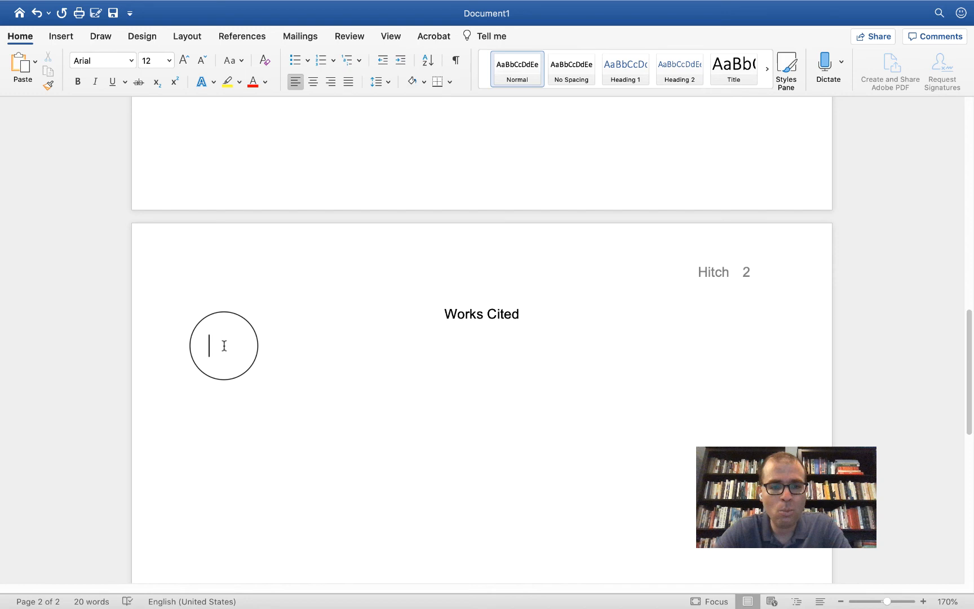
# - Type the placeholder entry 'And I'm going to write a random sentence off the top of my head to replace where the MLA citation would normally be.'
pyautogui.write("And I'm going to writ")
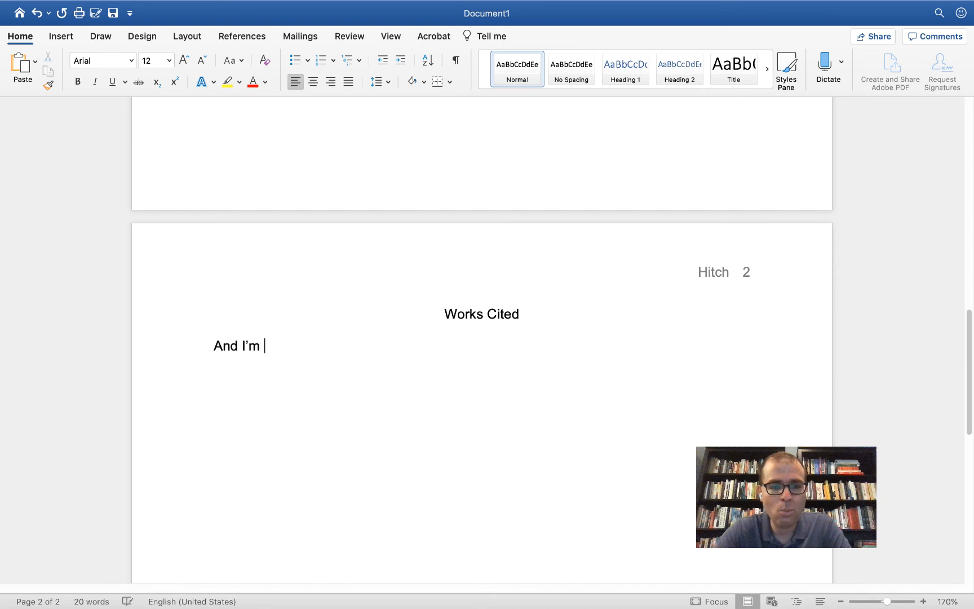
pyautogui.write('e a ')
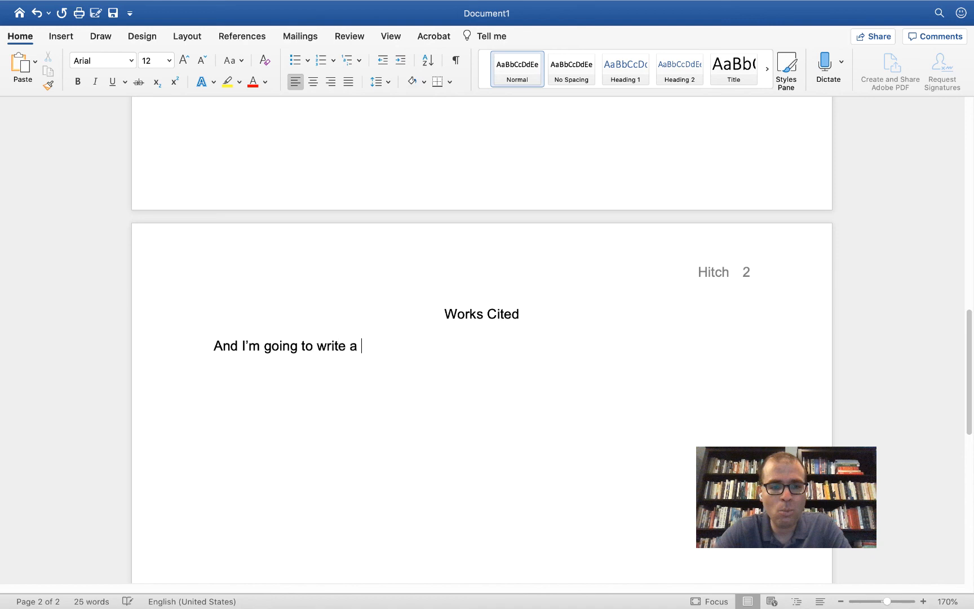
pyautogui.write('random sentence ofof the')
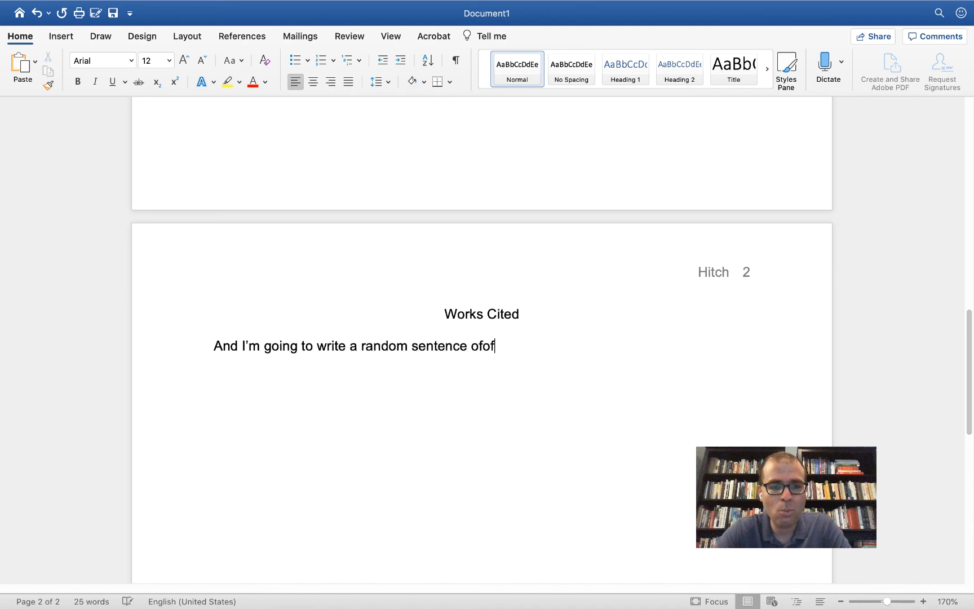
pyautogui.press('BackSpace')
pyautogui.press('BackSpace')
pyautogui.press('BackSpace')
pyautogui.press('BackSpace')
pyautogui.press('BackSpace')
pyautogui.press('BackSpace')
pyautogui.press('BackSpace')
pyautogui.write('f the top of my head to')
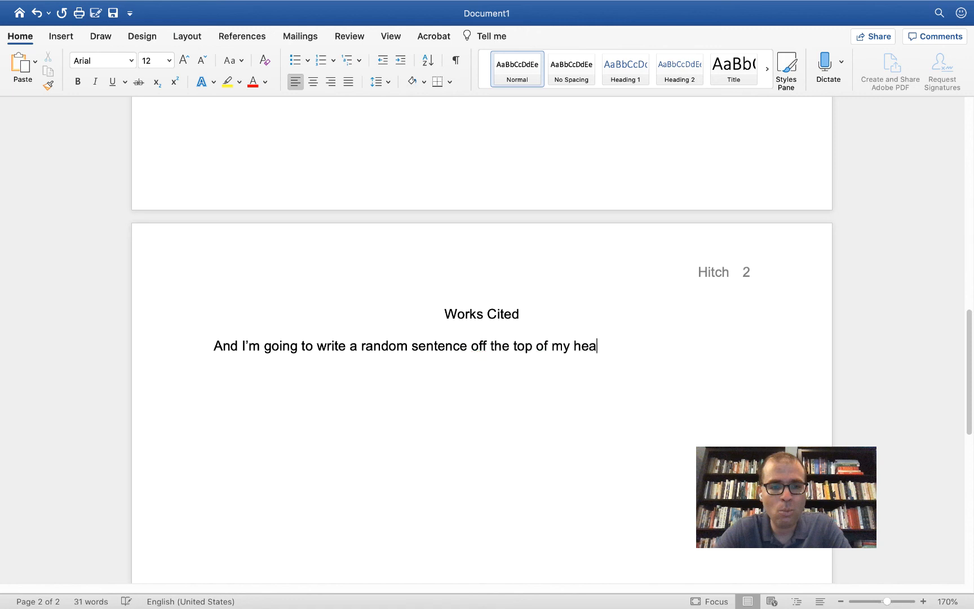
pyautogui.press('BackSpace')
pyautogui.press('BackSpace')
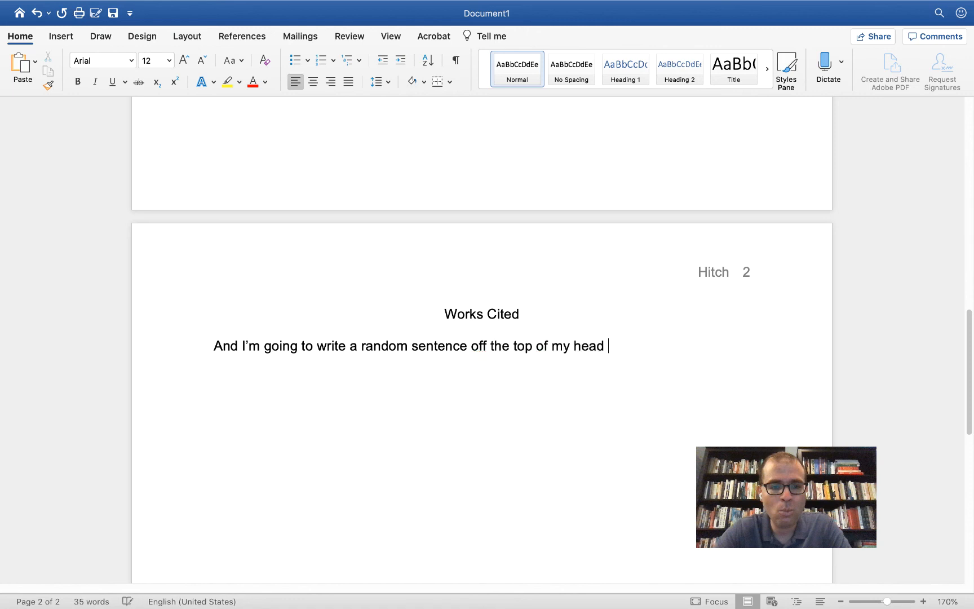
pyautogui.write('to replace wher')
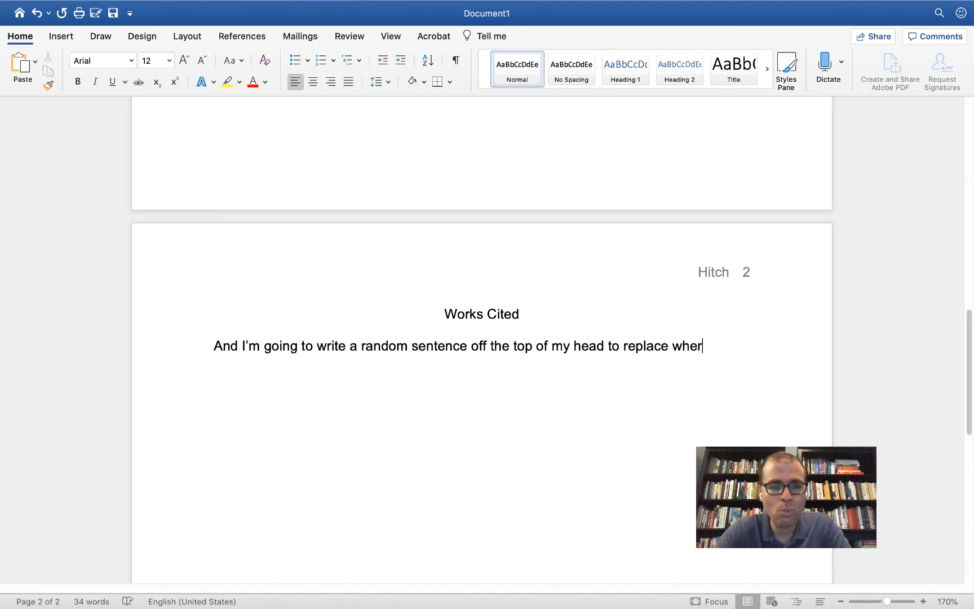
pyautogui.write('e the MLA citation')
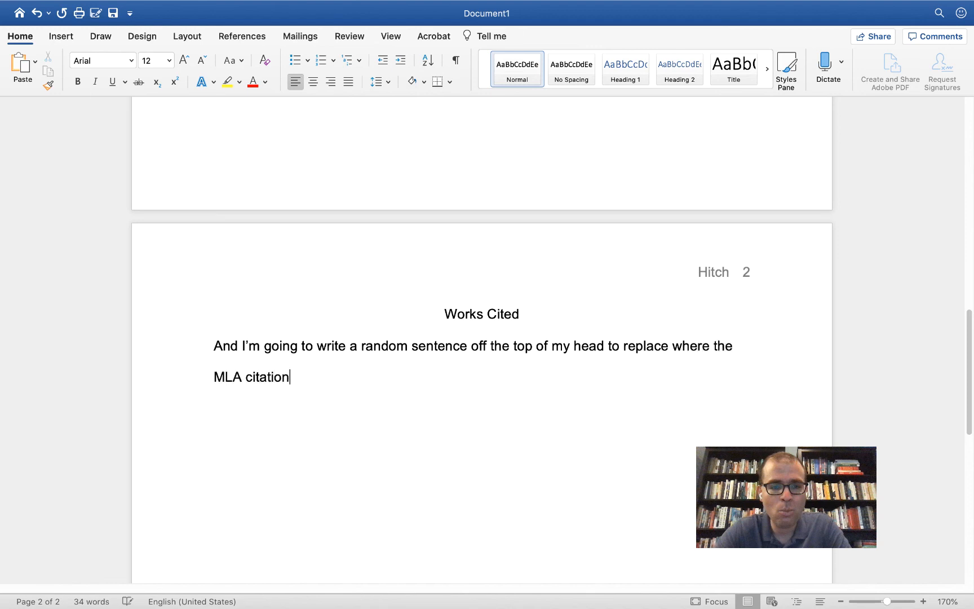
pyautogui.write(' would normally be.')
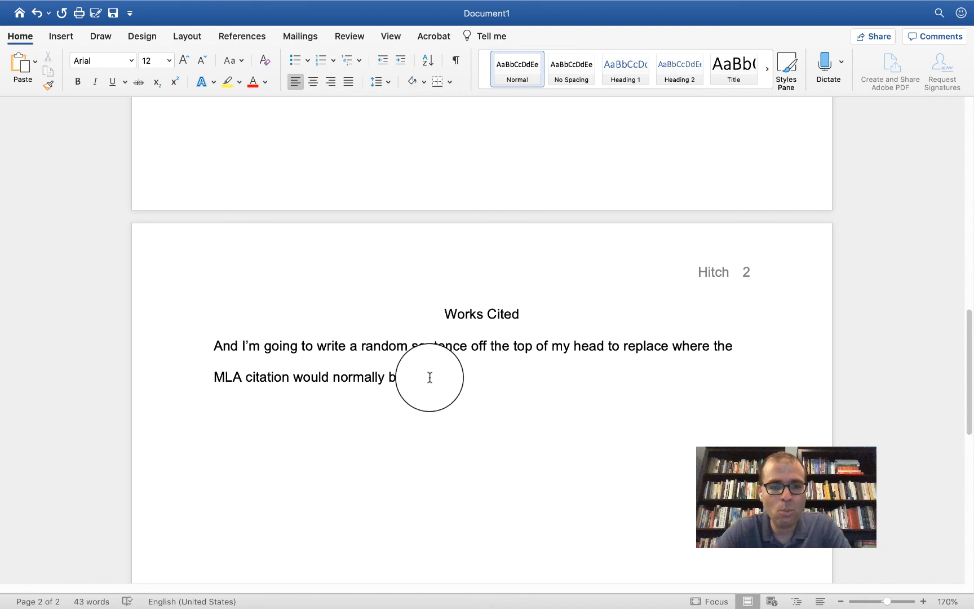
# - Apply a 0.5-inch hanging indent to the Works Cited entry via Paragraph settings
pyautogui.moveTo(431, 377); pyautogui.dragTo(217, 349)
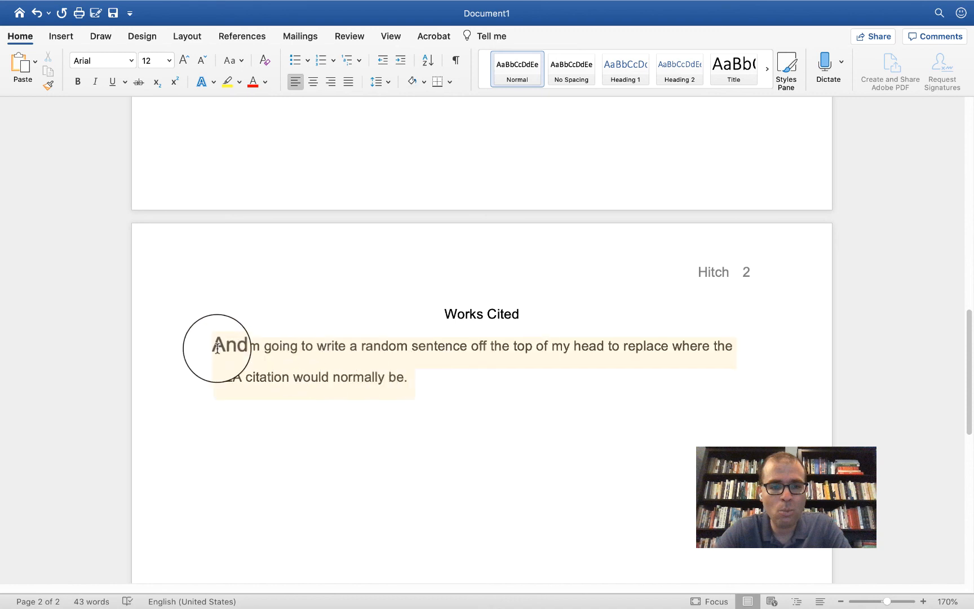
pyautogui.rightClick(259, 352)
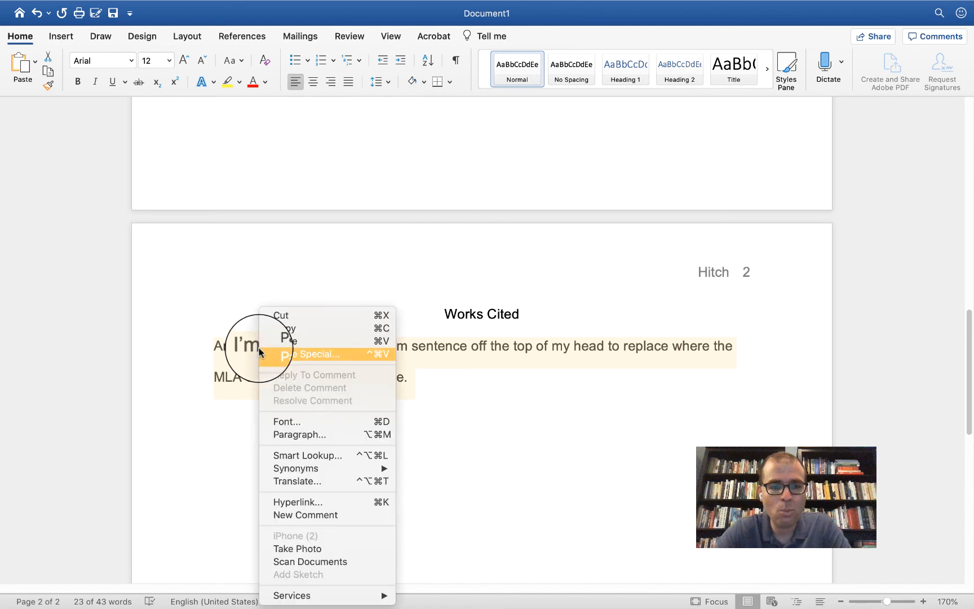
pyautogui.click(303, 435)
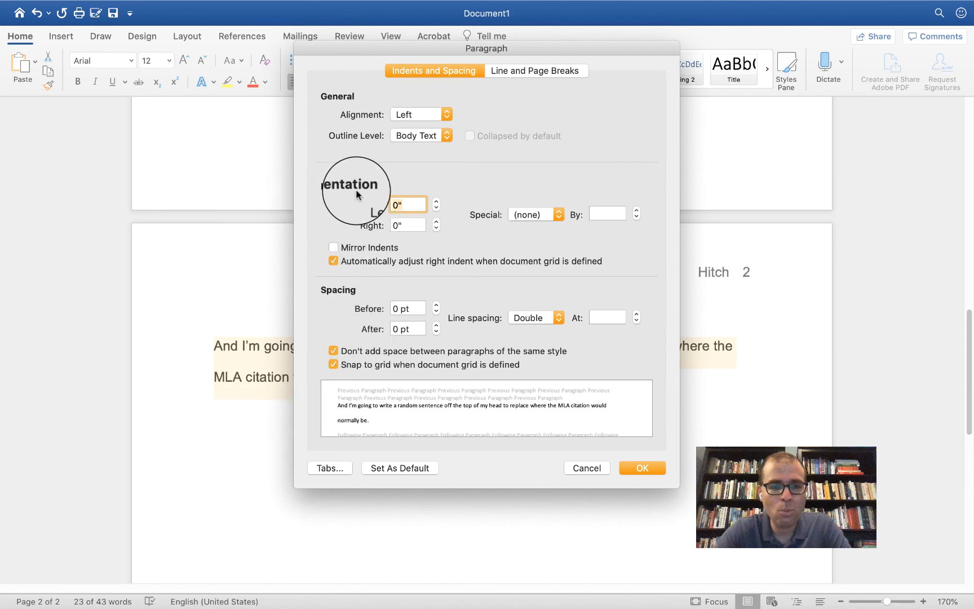
pyautogui.click(540, 215)
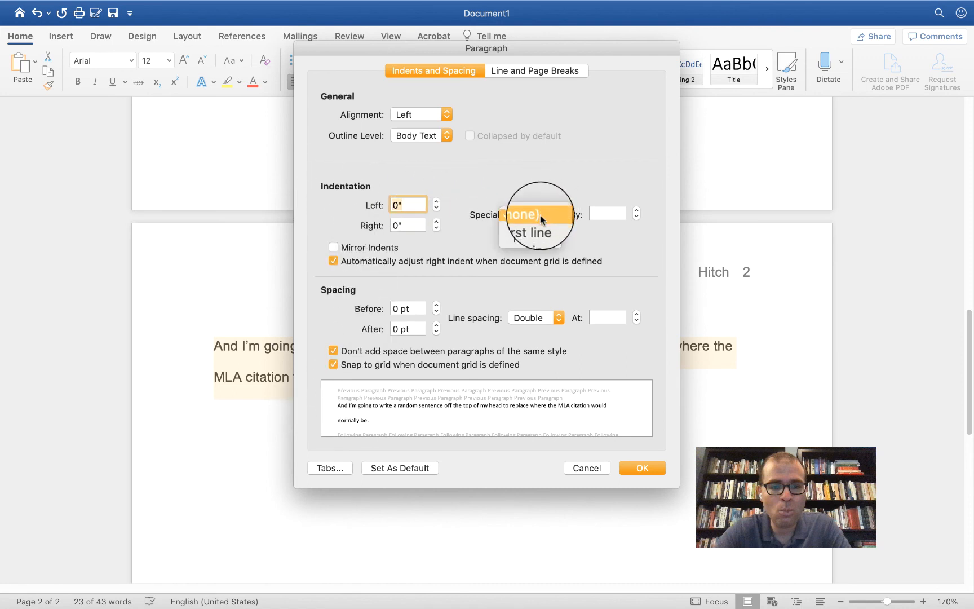
pyautogui.click(538, 250)
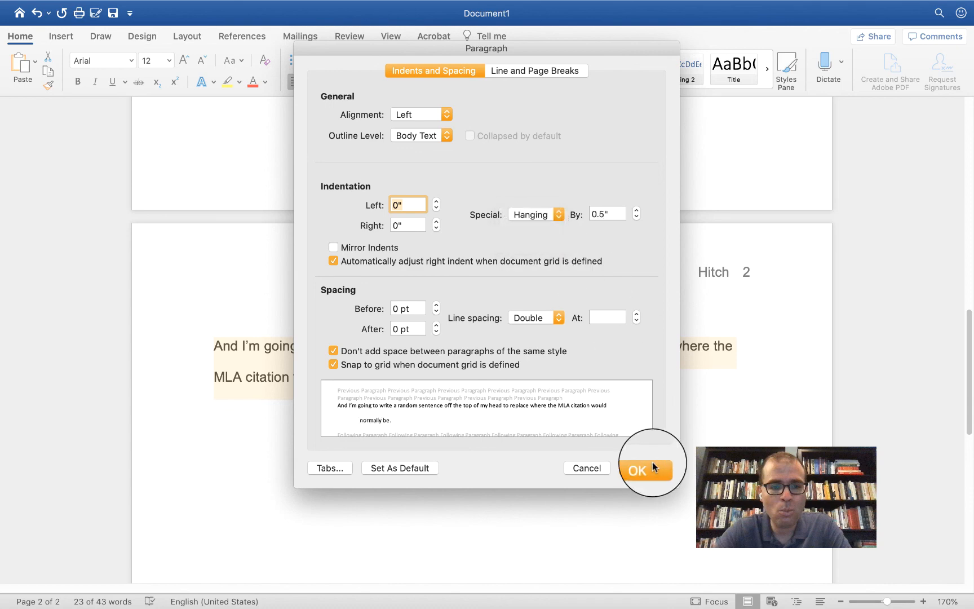
pyautogui.click(653, 462)
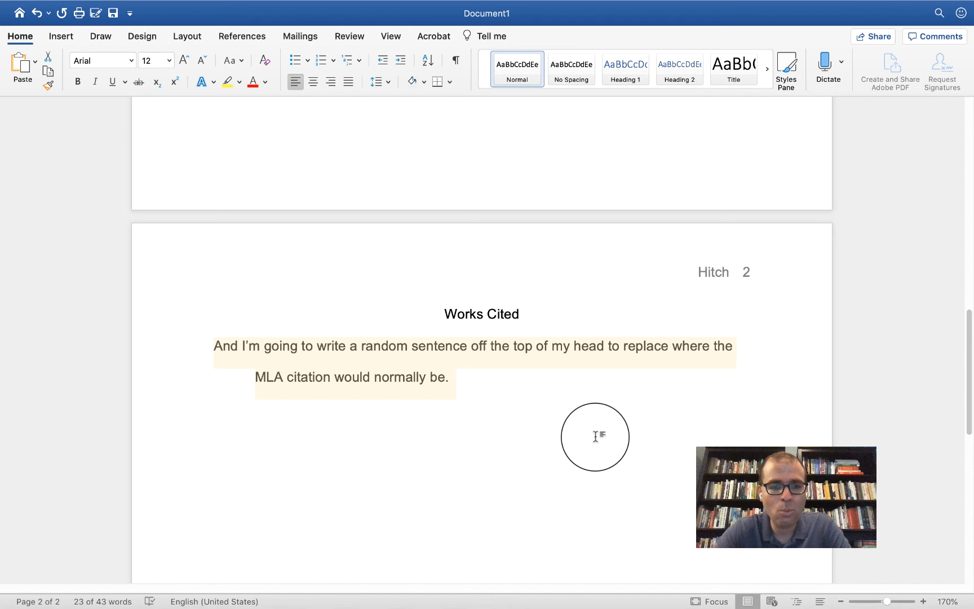
# - Deselect the Works Cited entry and scroll up to the top of page 1
pyautogui.click(595, 437)
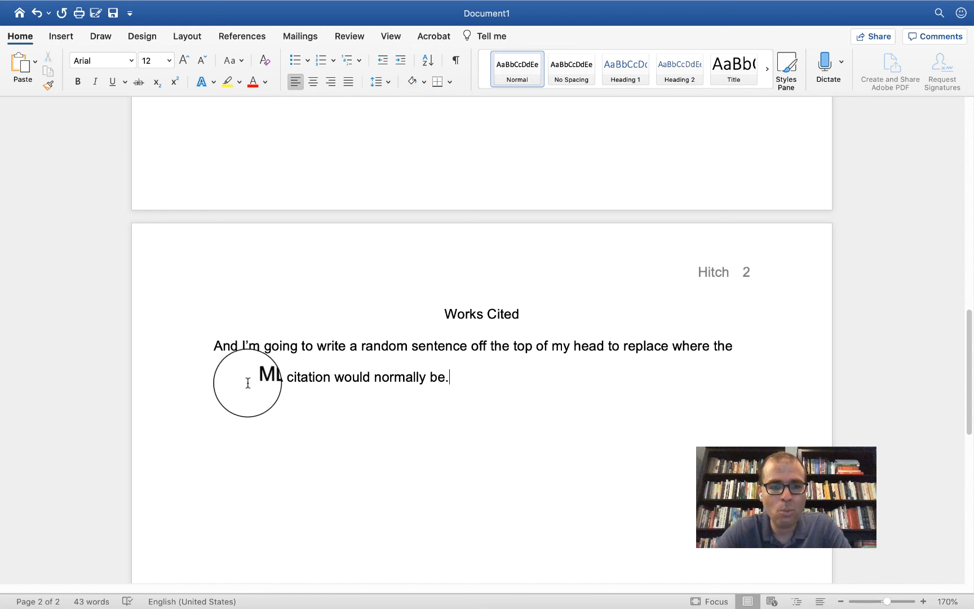
pyautogui.scroll(1, 234, 372)
pyautogui.scroll(8, 234, 372)
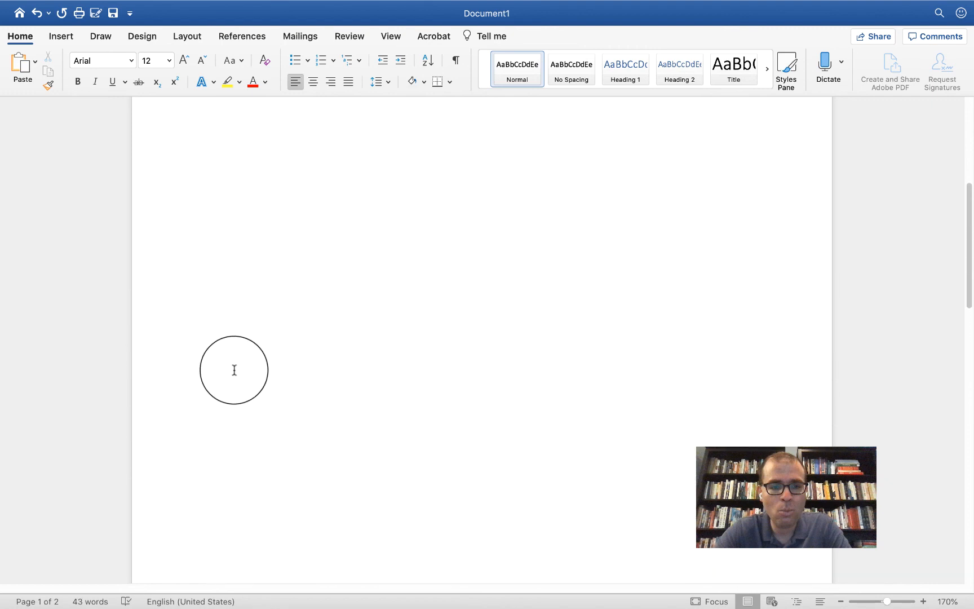
pyautogui.scroll(7, 234, 372)
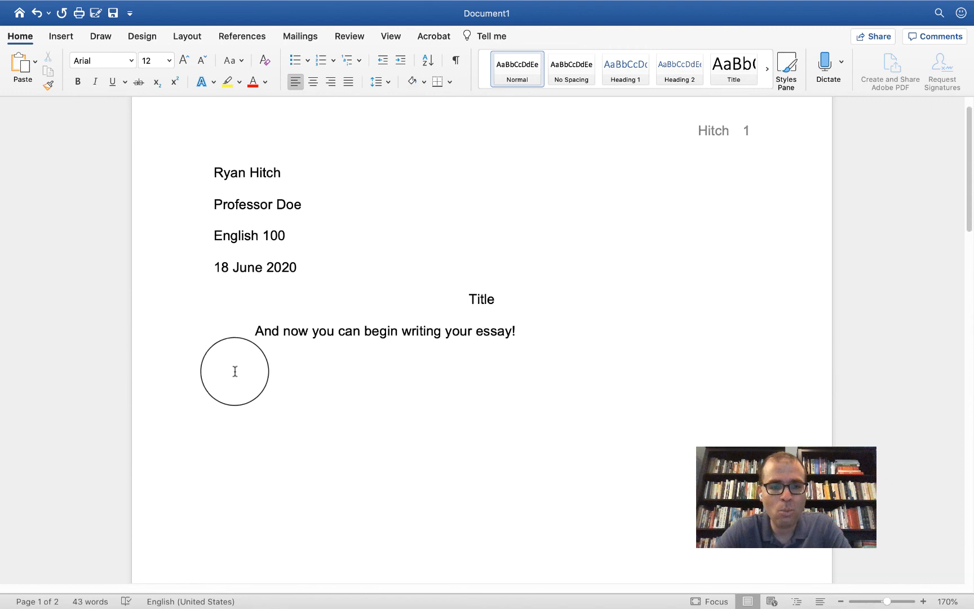